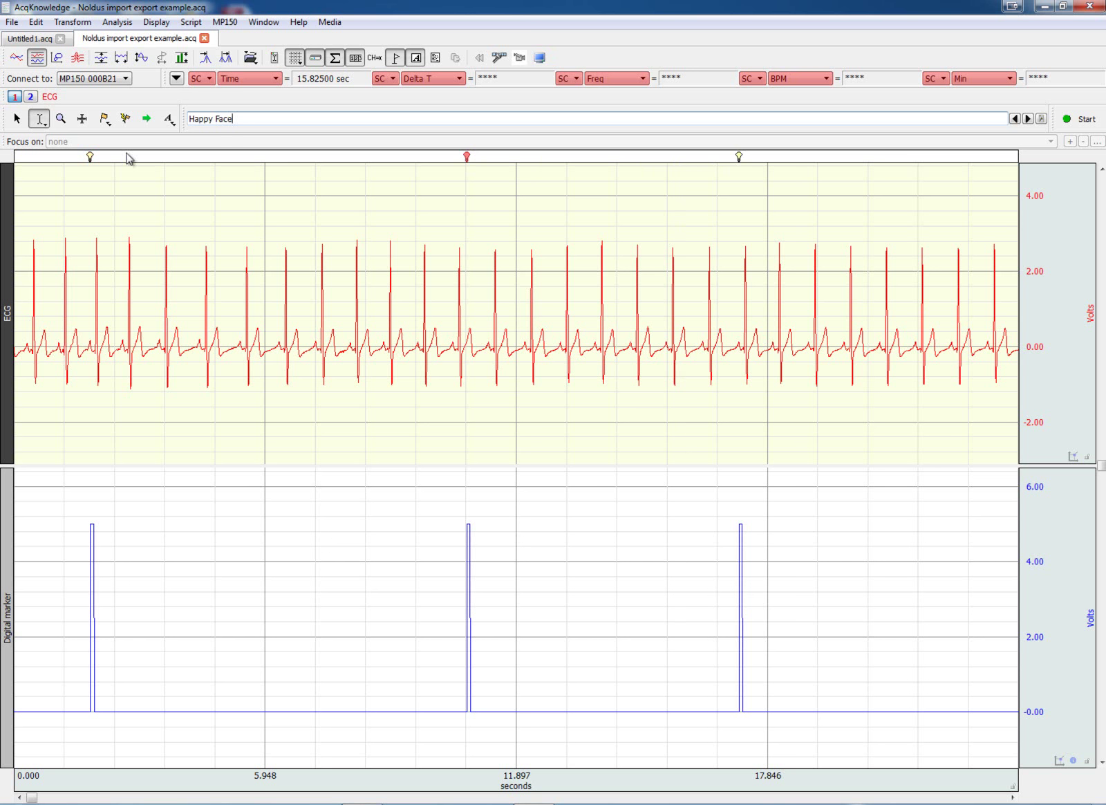
Check the labels of the three stimulus event markers above the ECG waveform
click(90, 157)
click(235, 114)
click(466, 158)
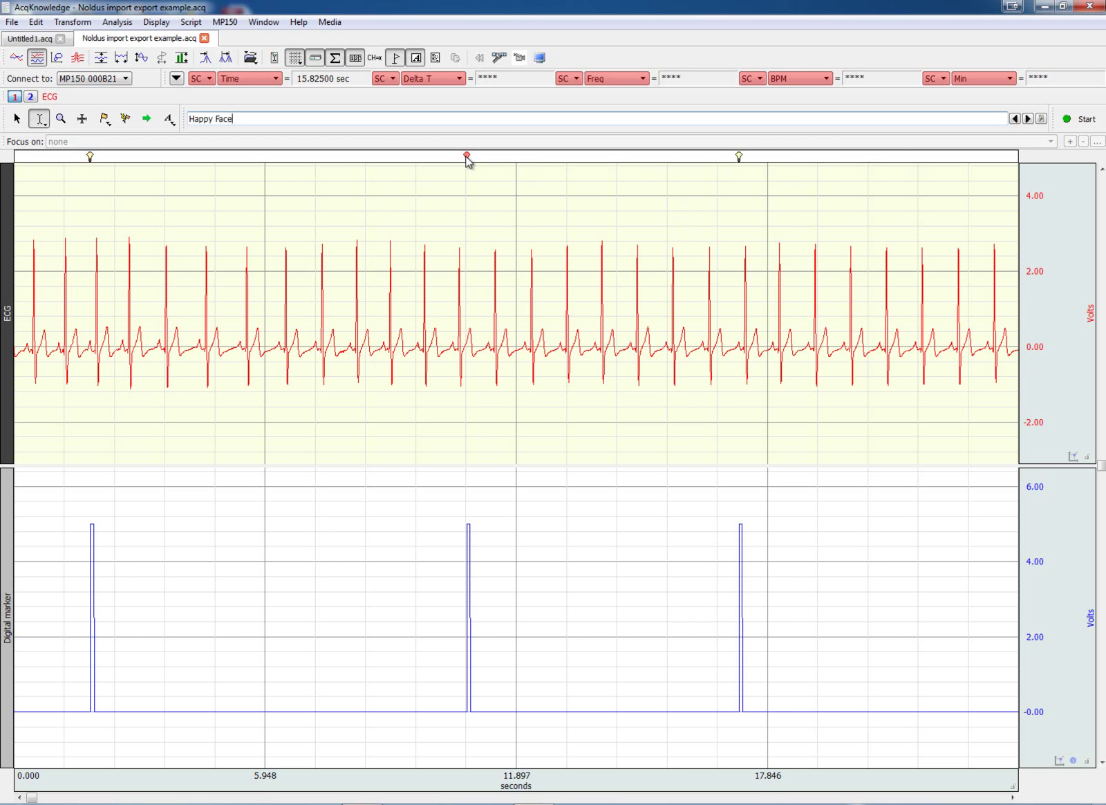
click(740, 157)
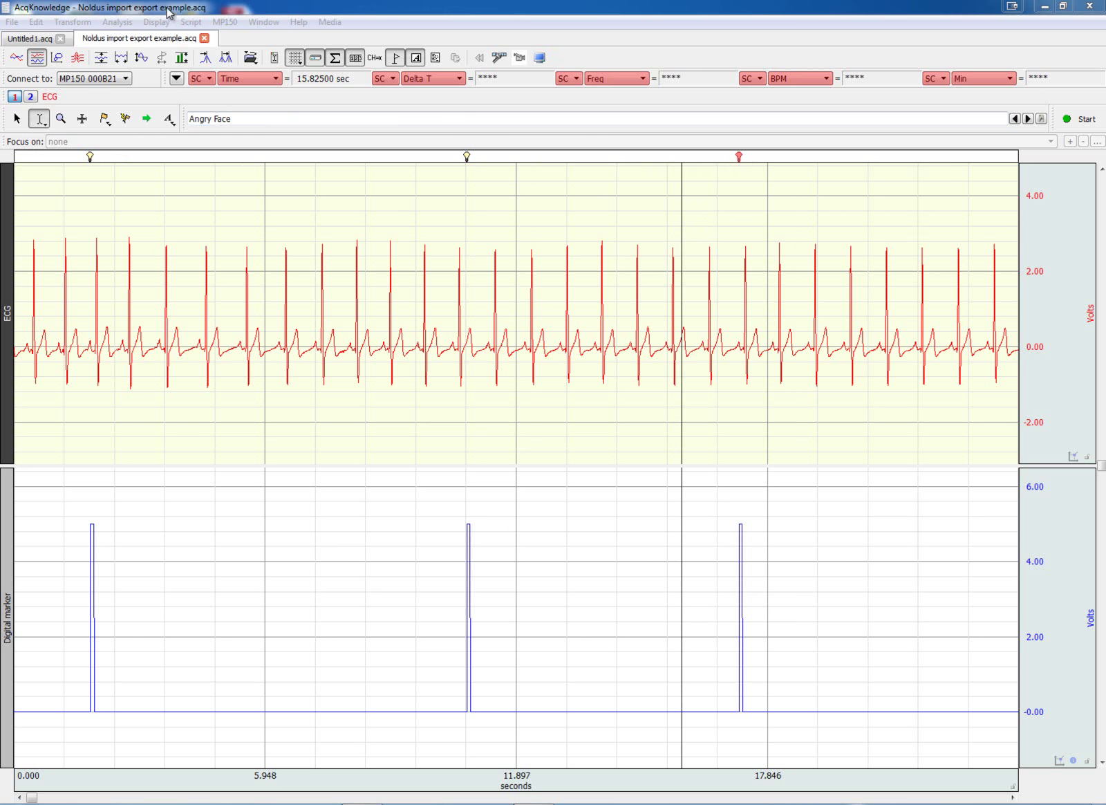
Start an event export to Observer XT limited to events of type Stimulus Delivery
click(113, 24)
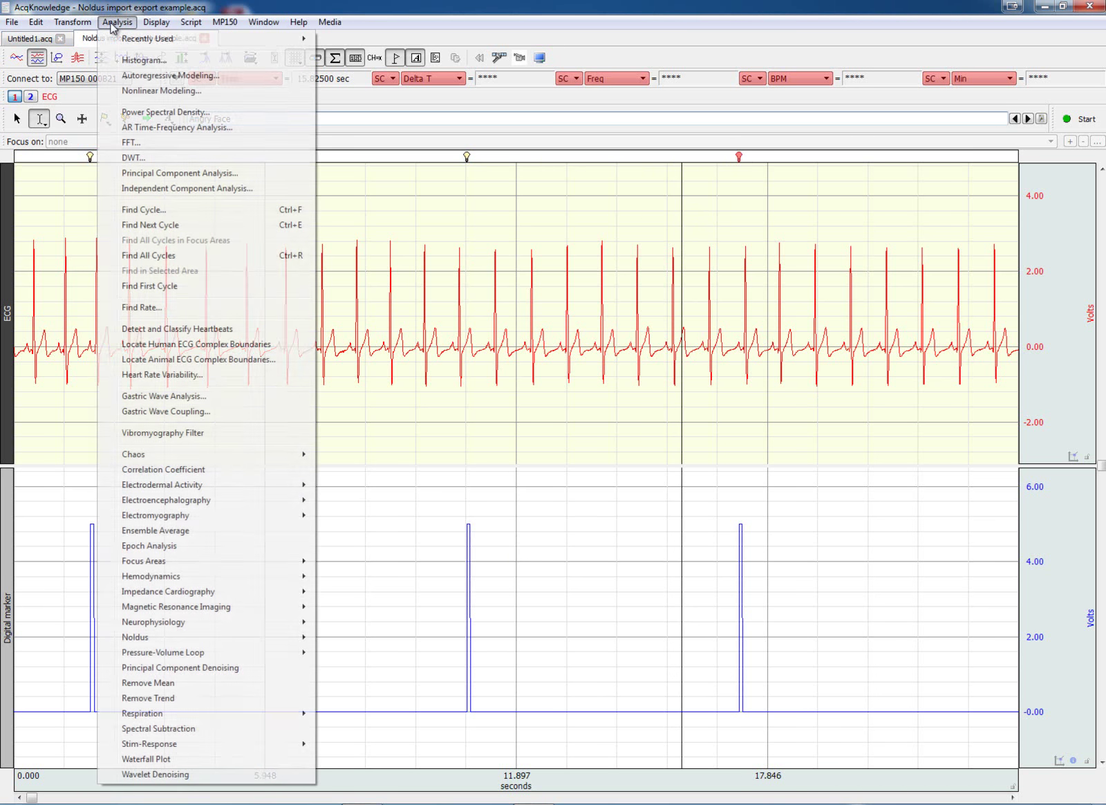
mouse_move(254, 643)
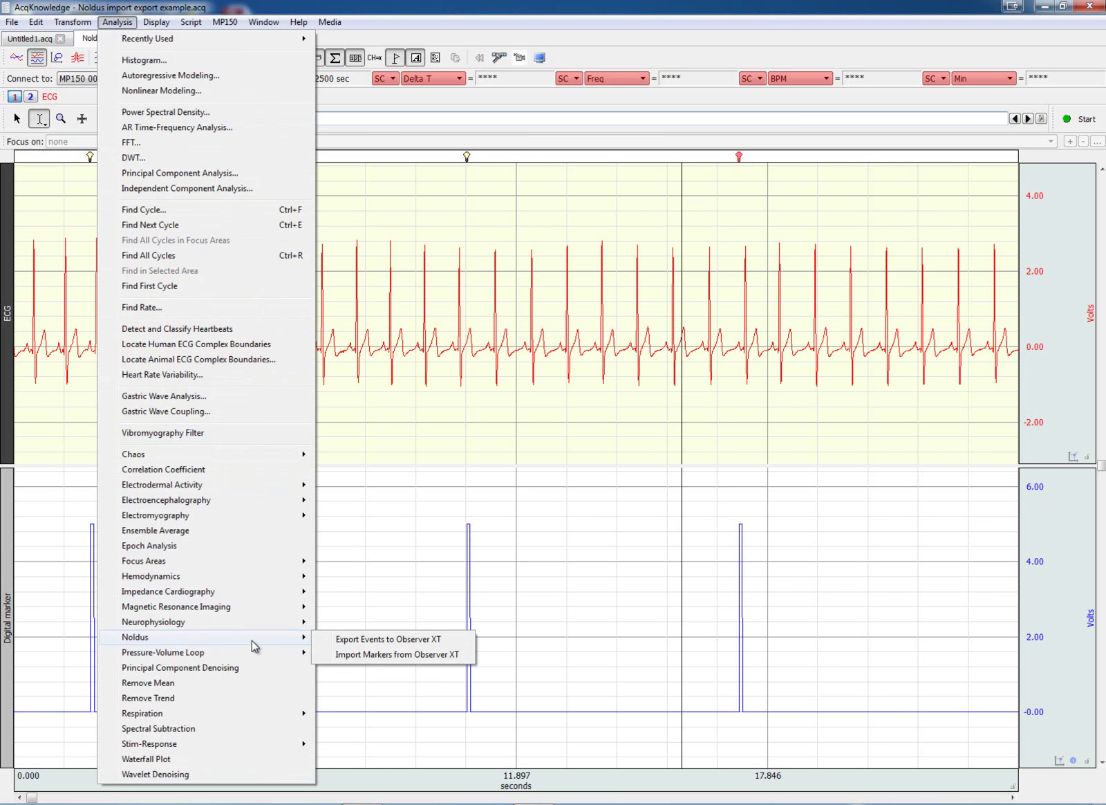
click(379, 640)
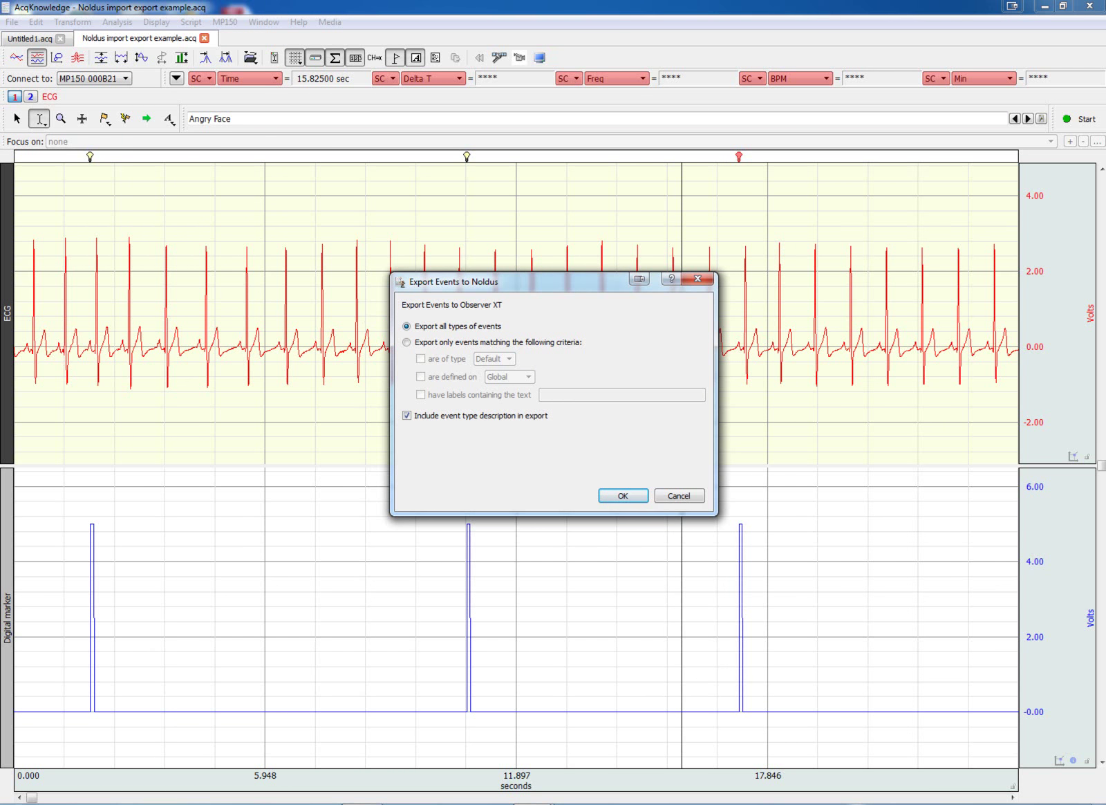
click(406, 342)
click(421, 358)
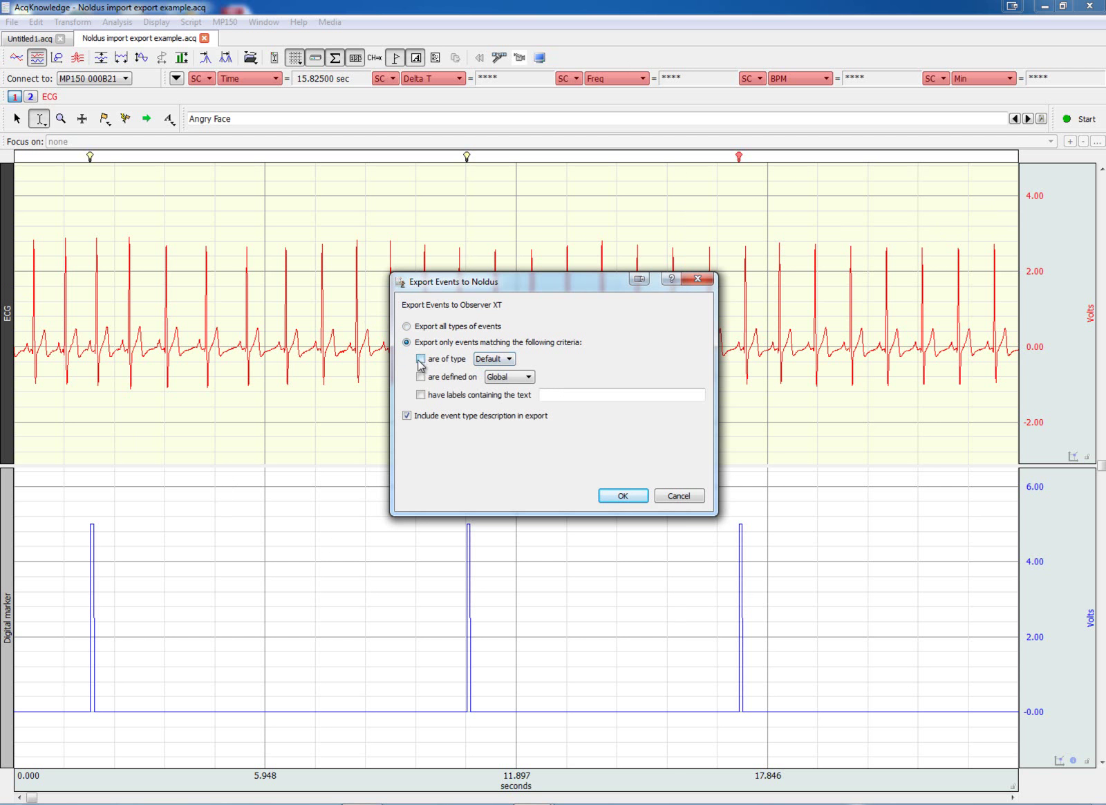
click(512, 359)
mouse_move(580, 505)
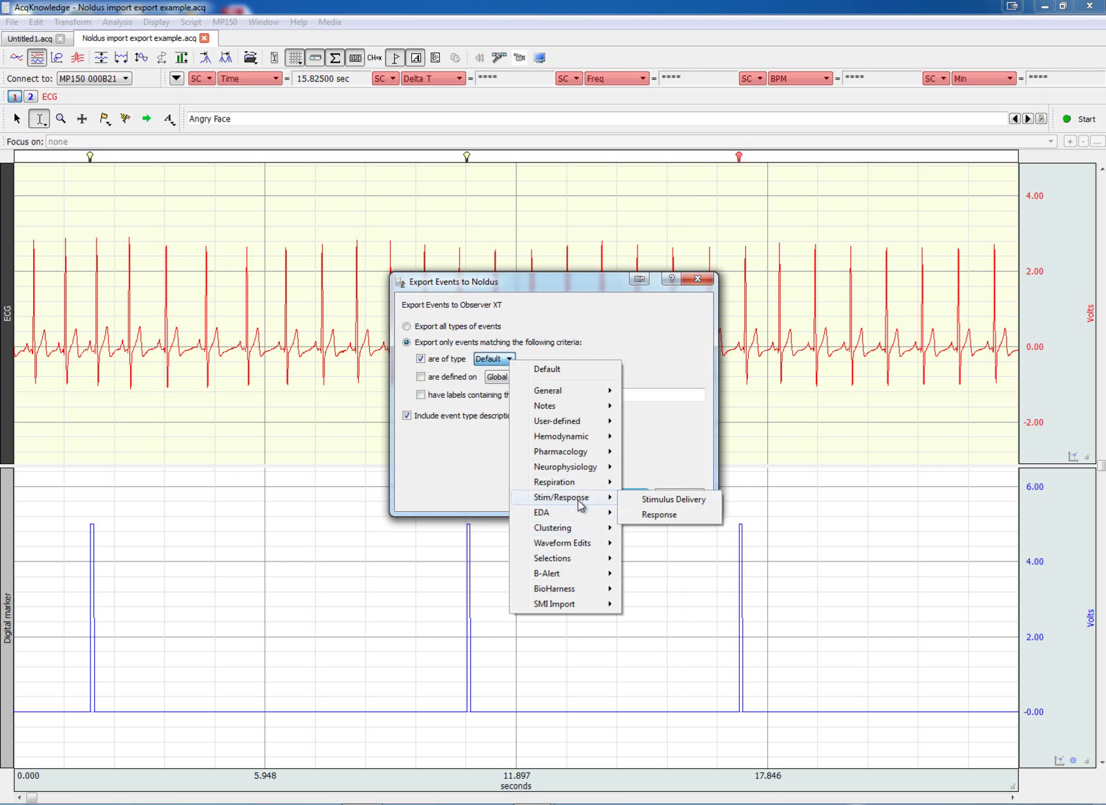
click(660, 500)
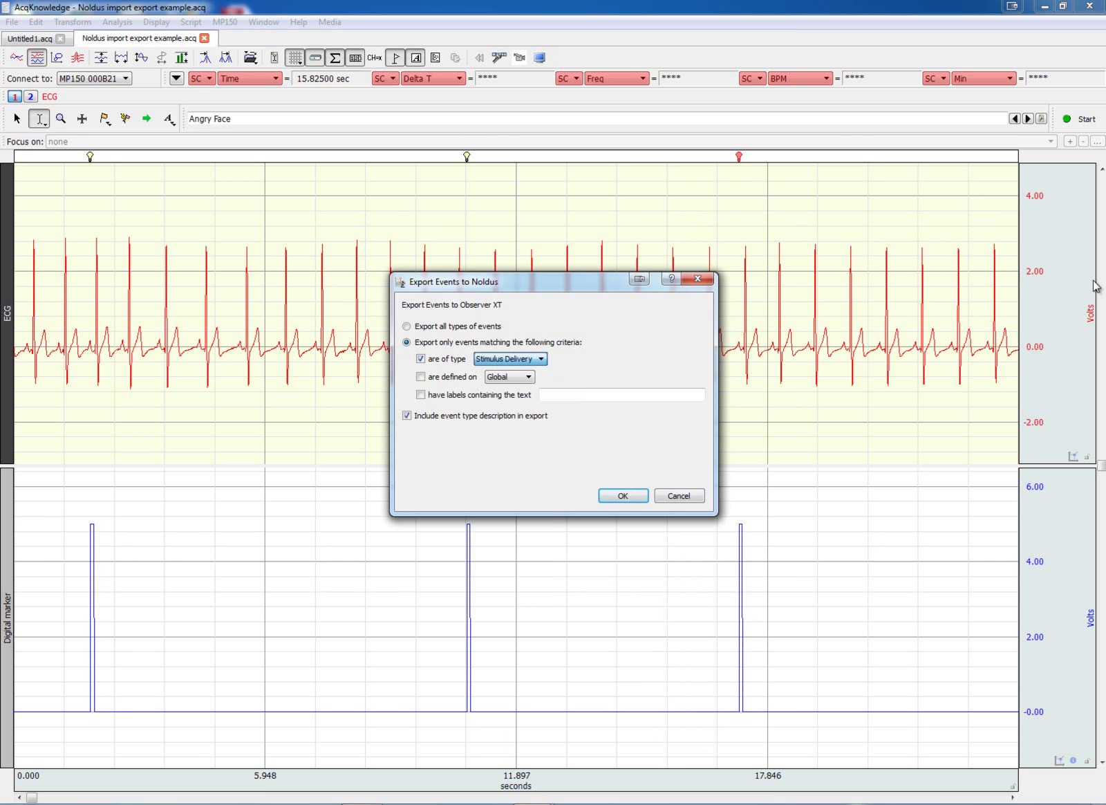
click(618, 496)
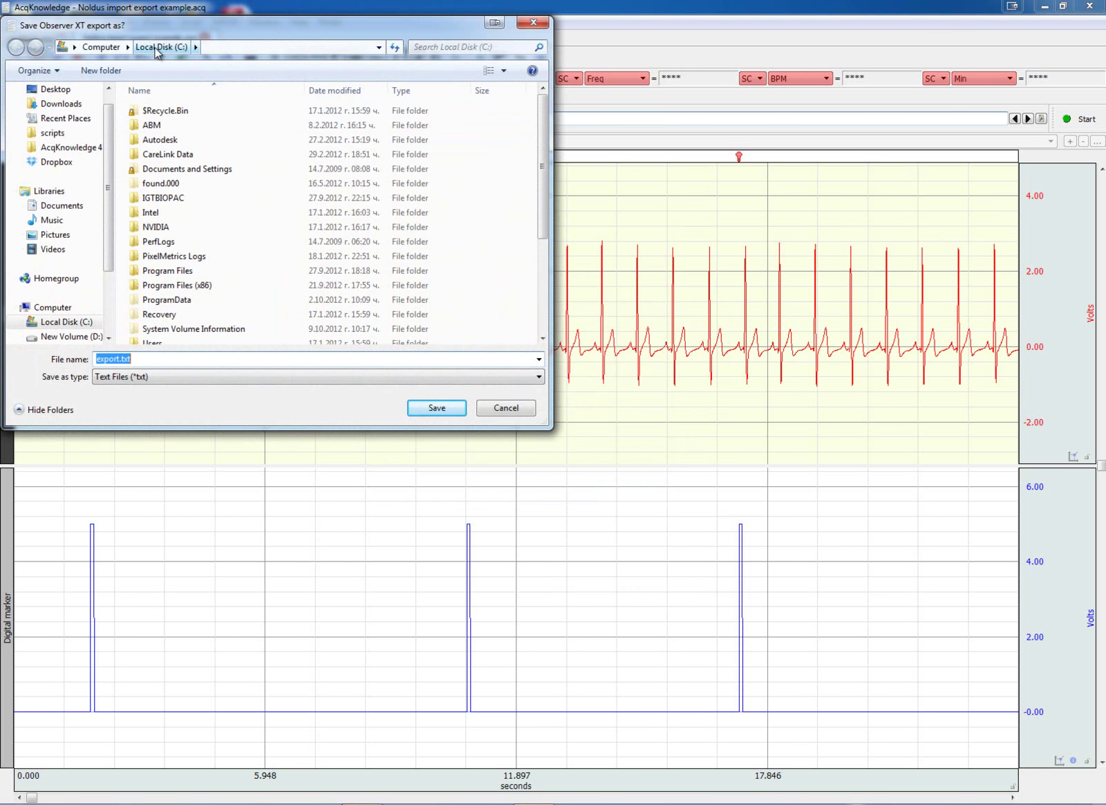
Save the export as export.txt in the AcqKnowledge 4.3.0 Transformations\Noldus folder, replacing the existing file
click(85, 147)
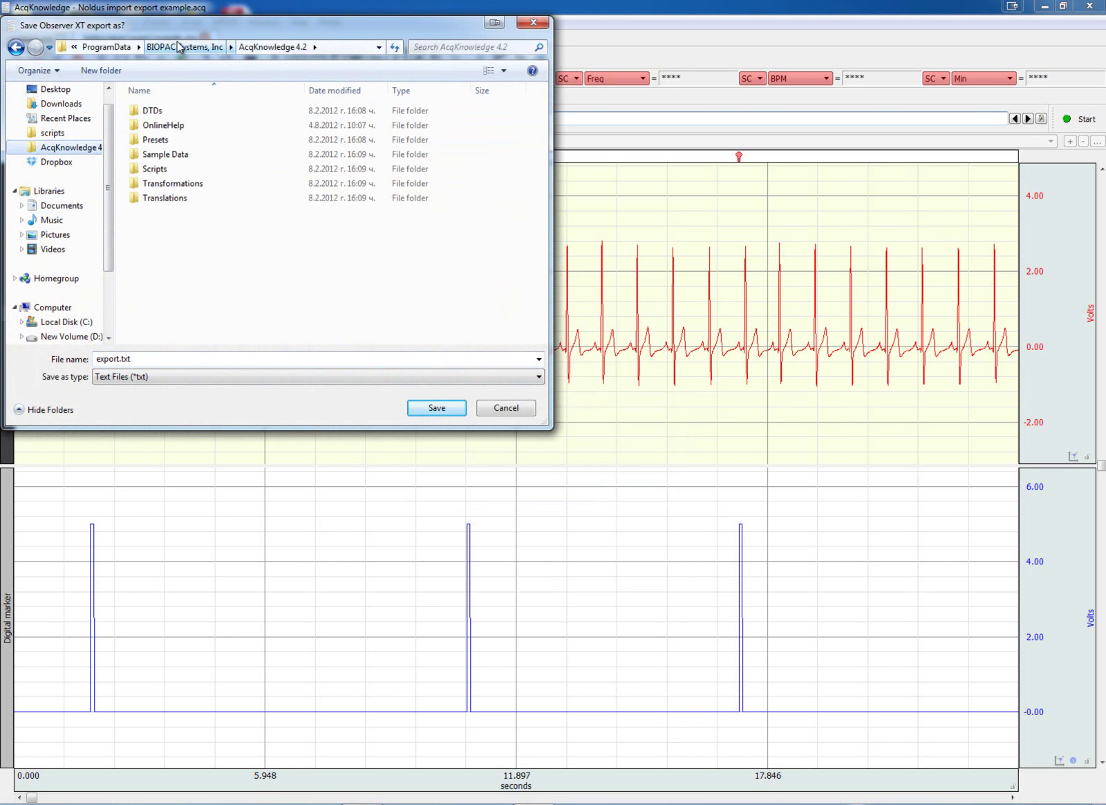
click(177, 48)
double_click(179, 140)
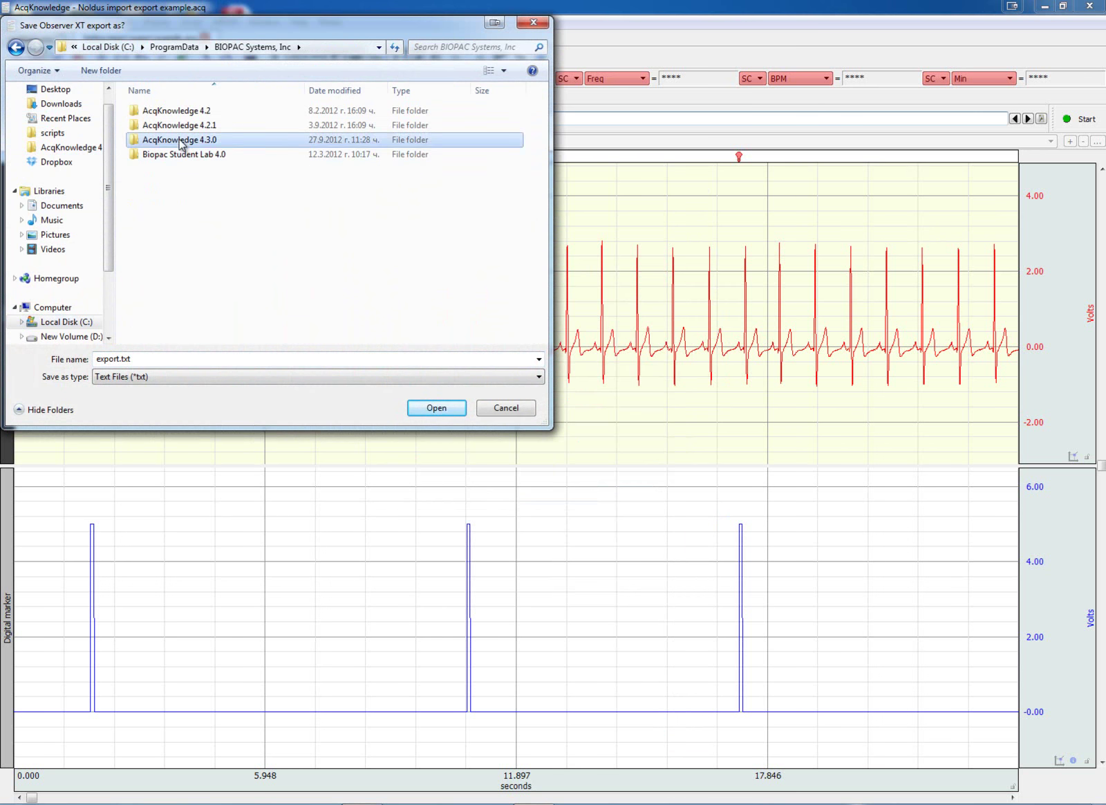
double_click(172, 201)
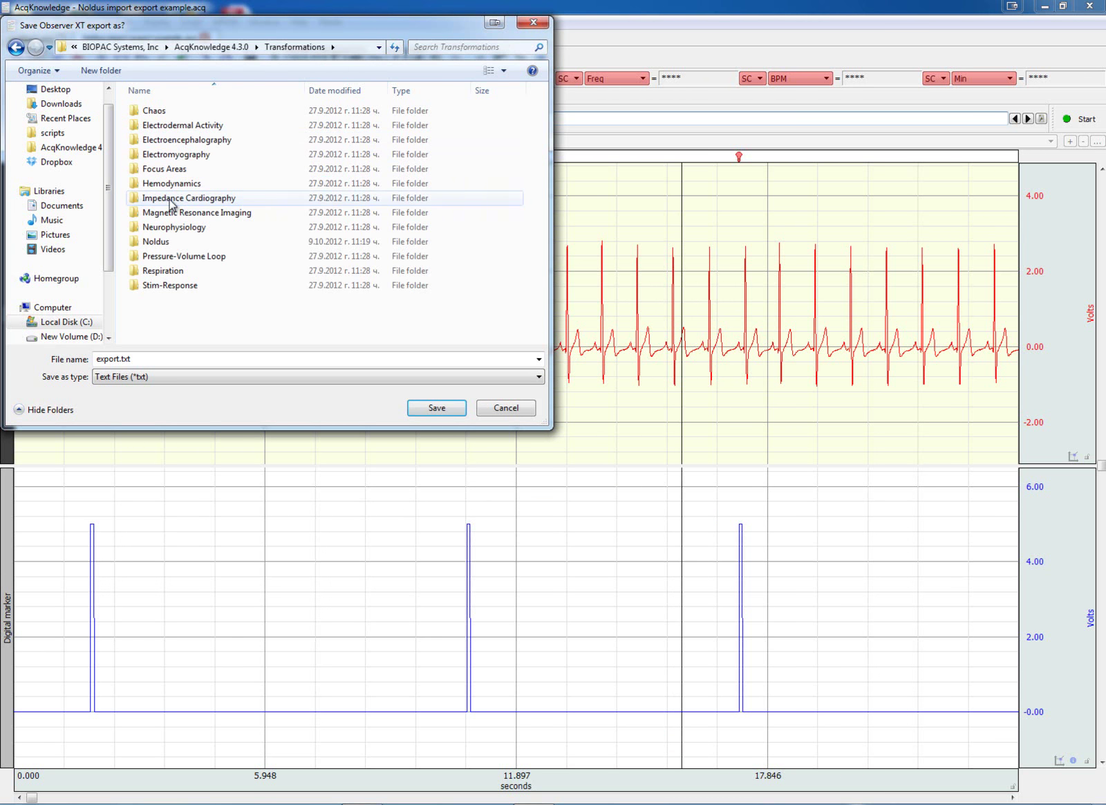
double_click(166, 244)
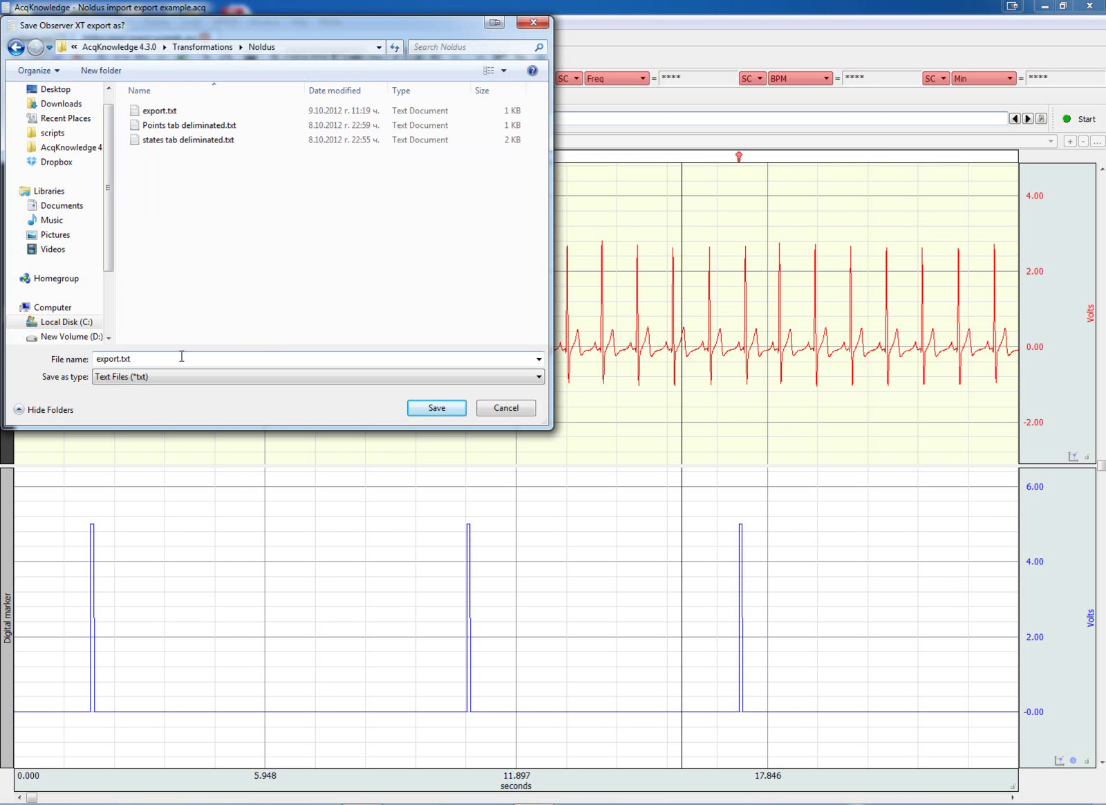
click(160, 111)
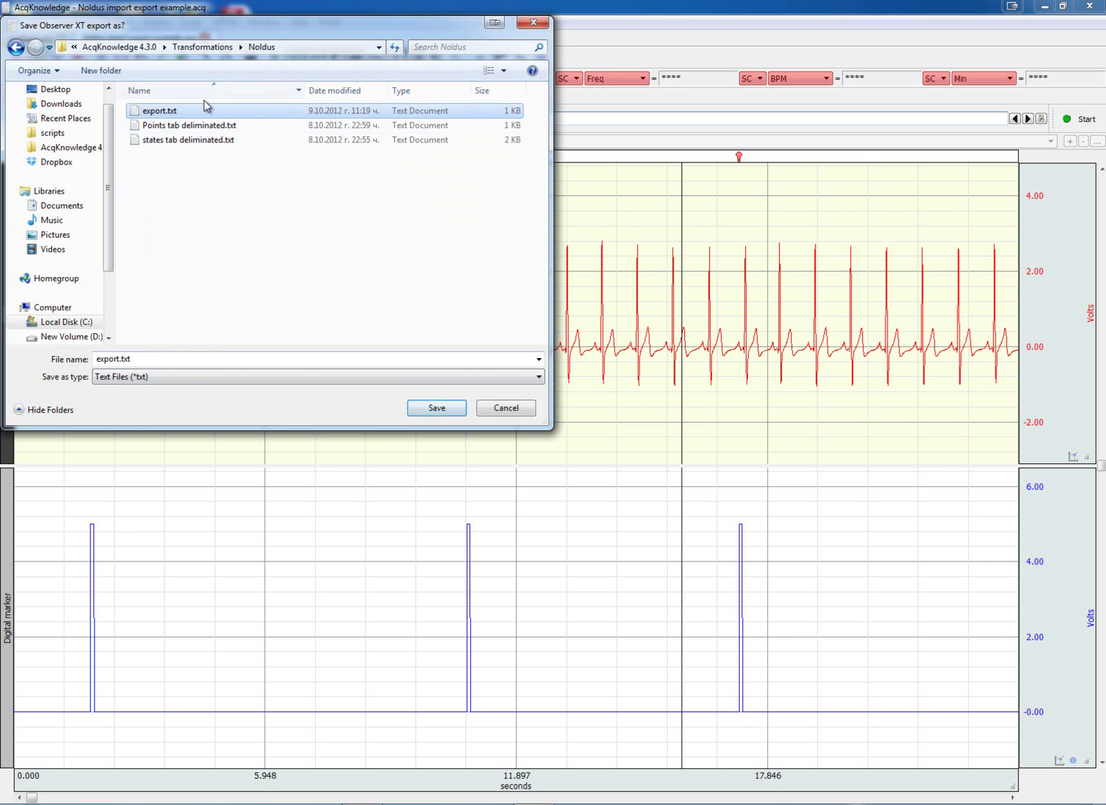
click(447, 414)
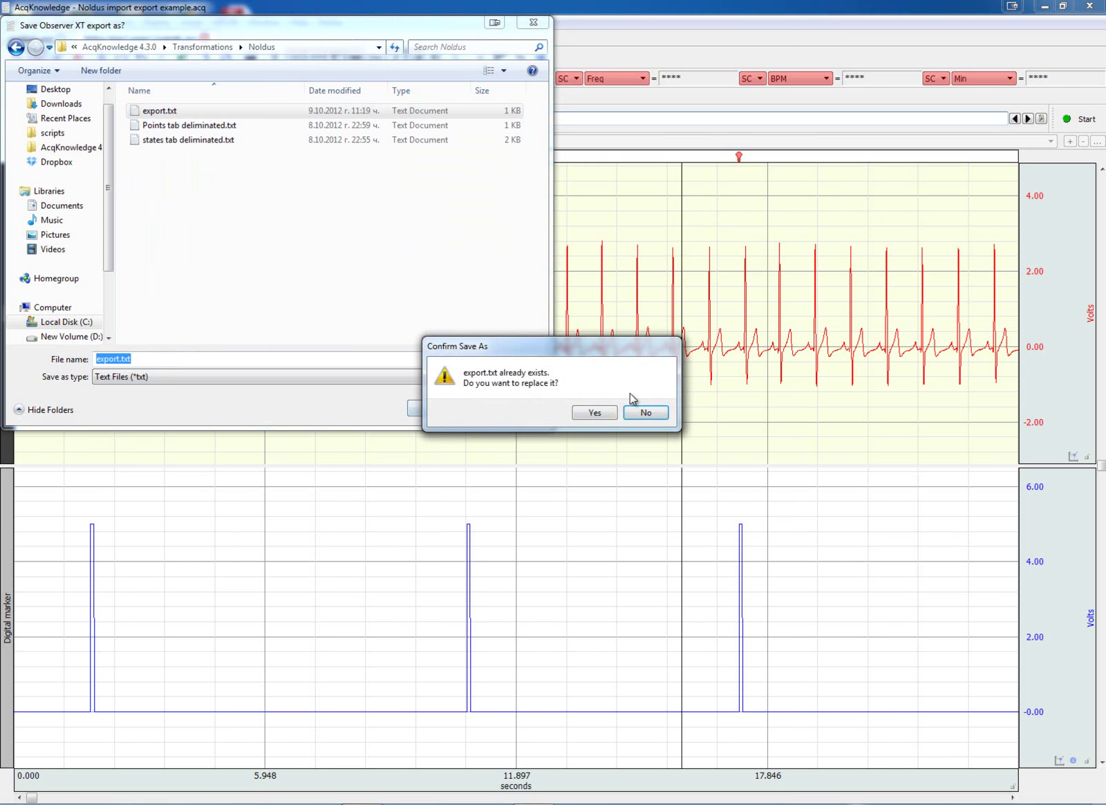
click(595, 413)
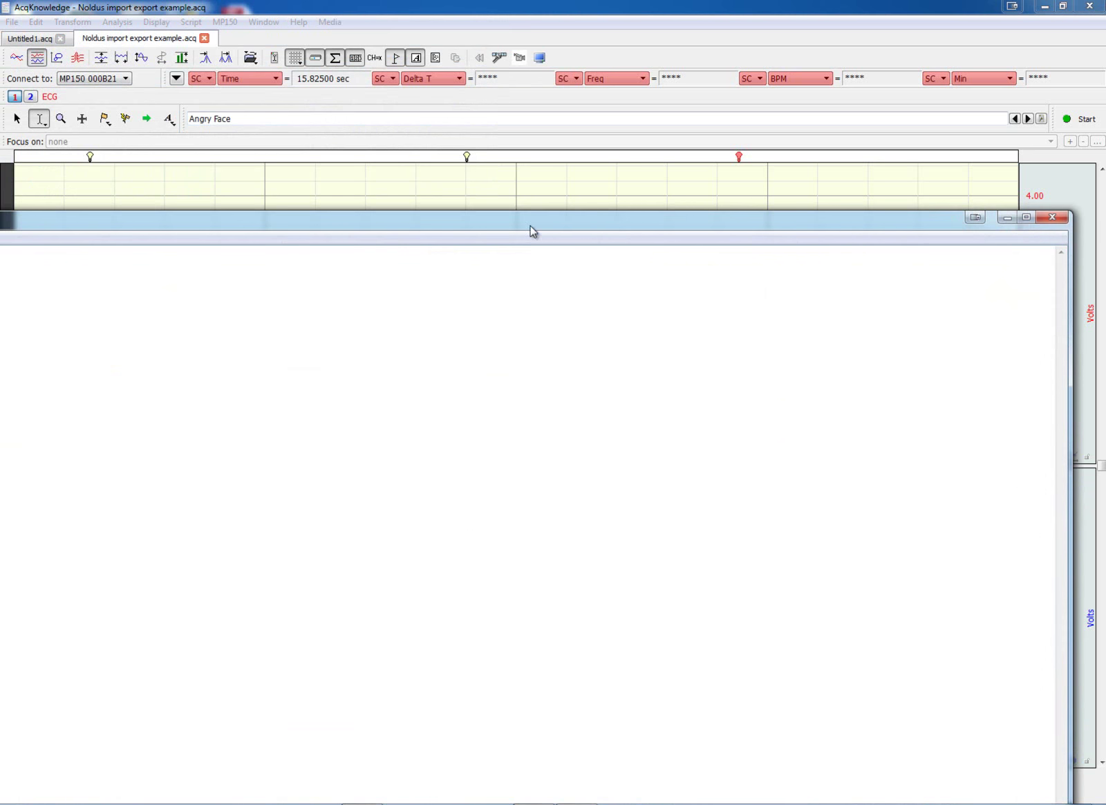
Review the exported event times, types and labels in export.txt in Notepad
drag(531, 232, 791, 182)
drag(700, 169, 713, 160)
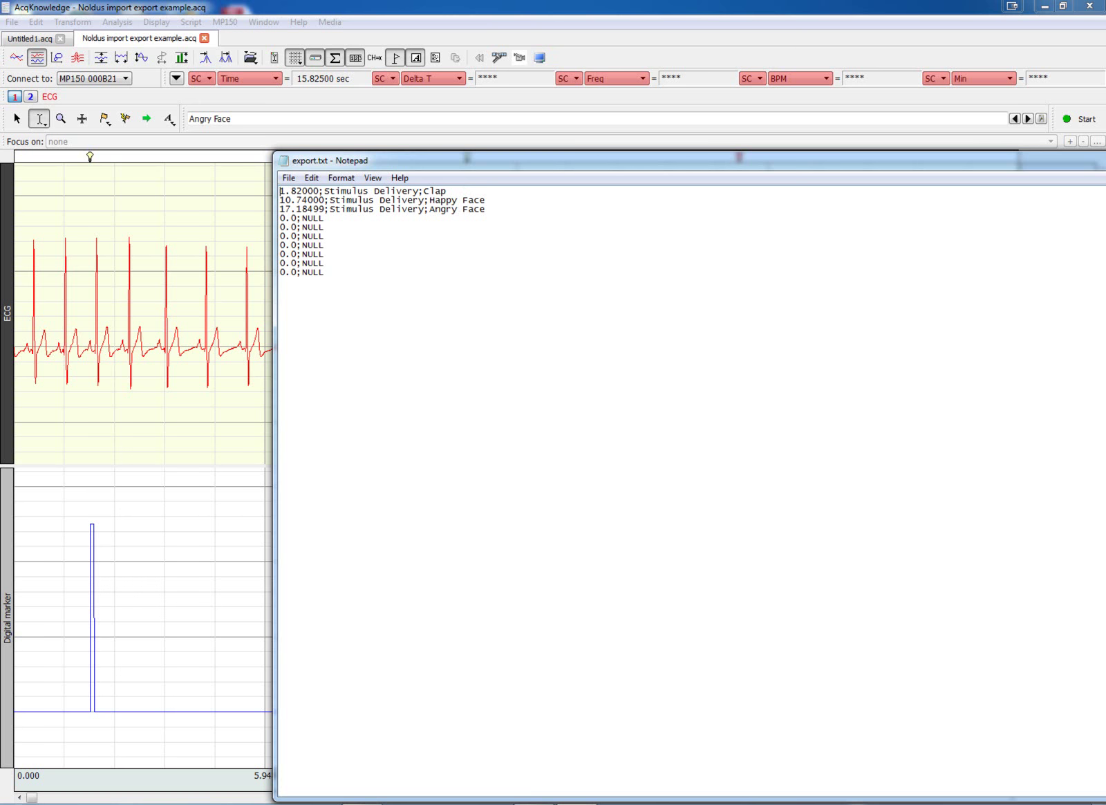
click(705, 163)
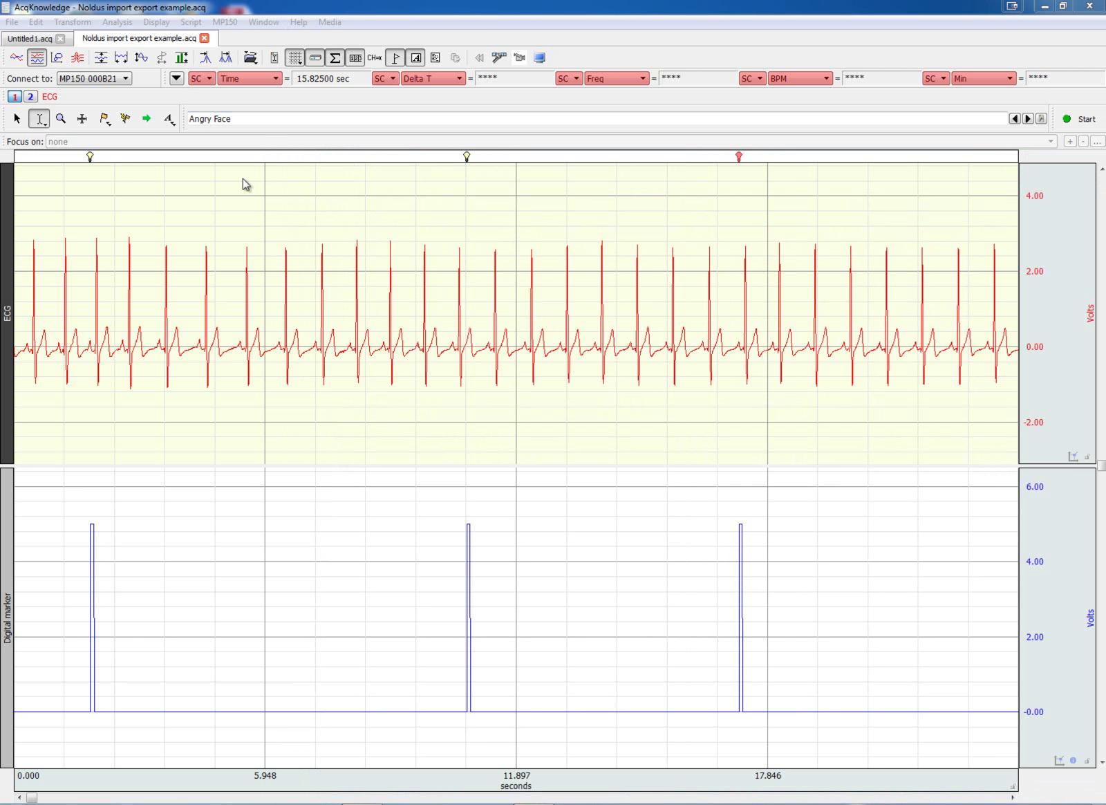
Import the Observer XT markers from "states tab deliminated.txt" into the graph
click(118, 23)
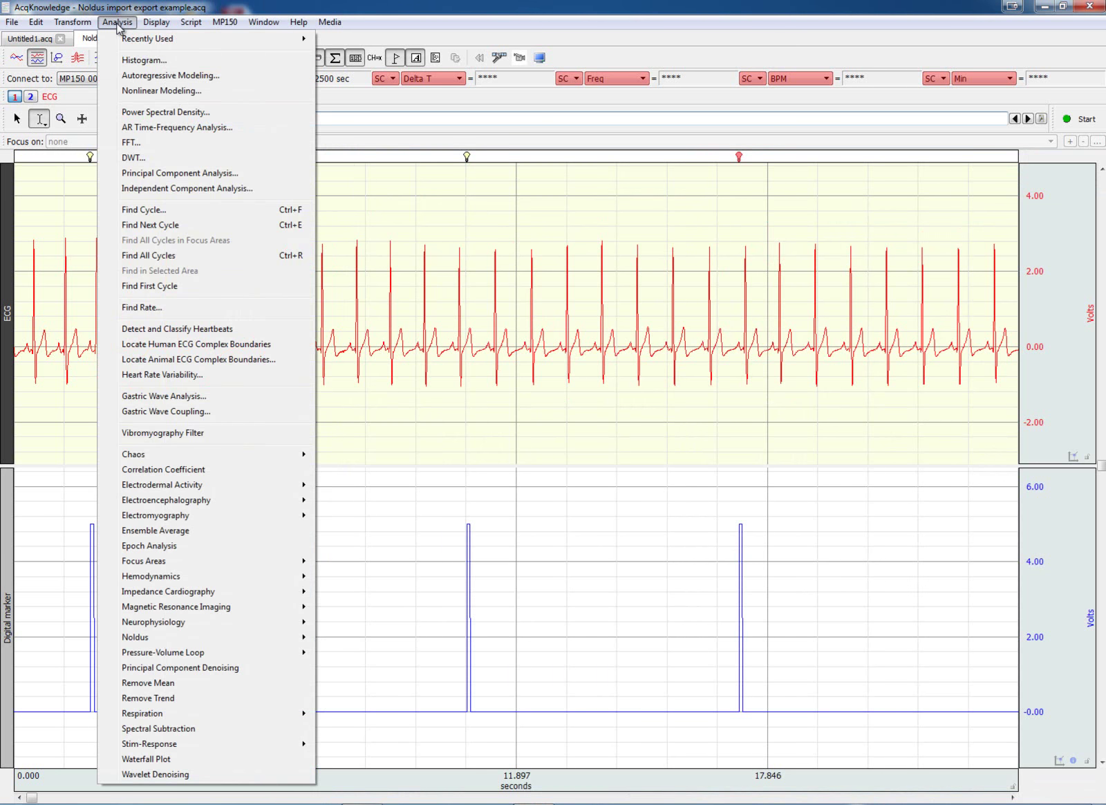
mouse_move(232, 656)
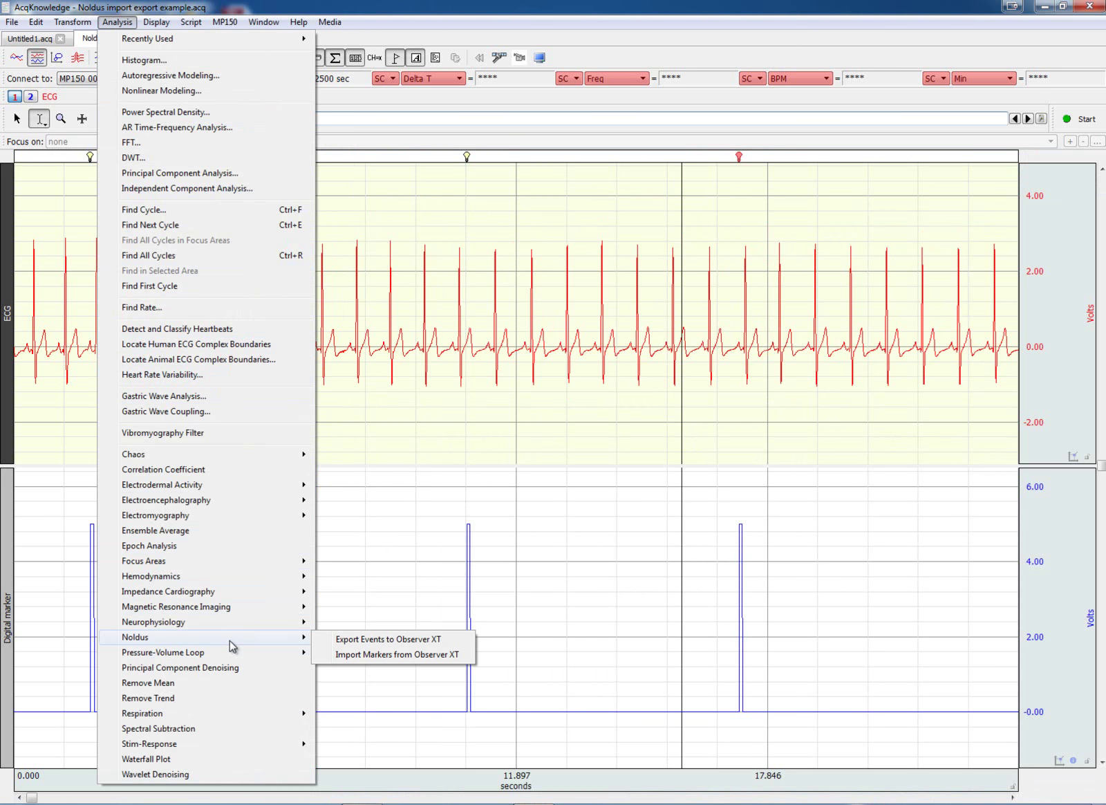
click(398, 656)
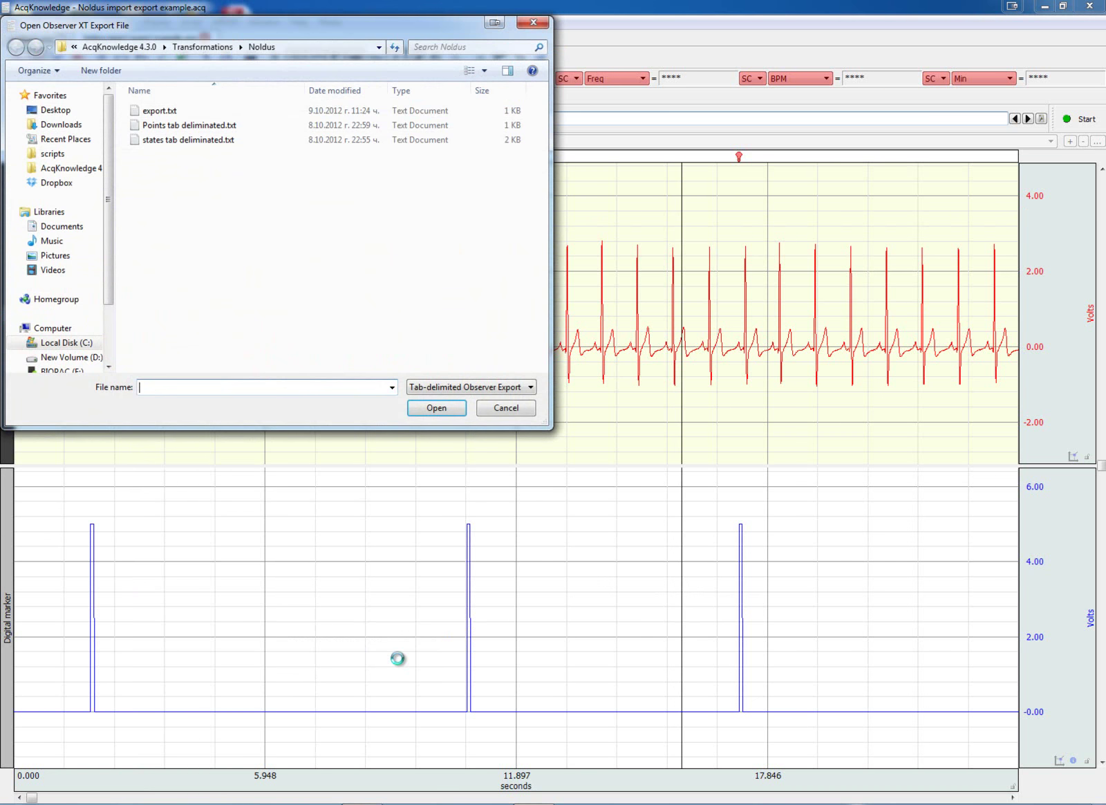
click(149, 142)
click(437, 408)
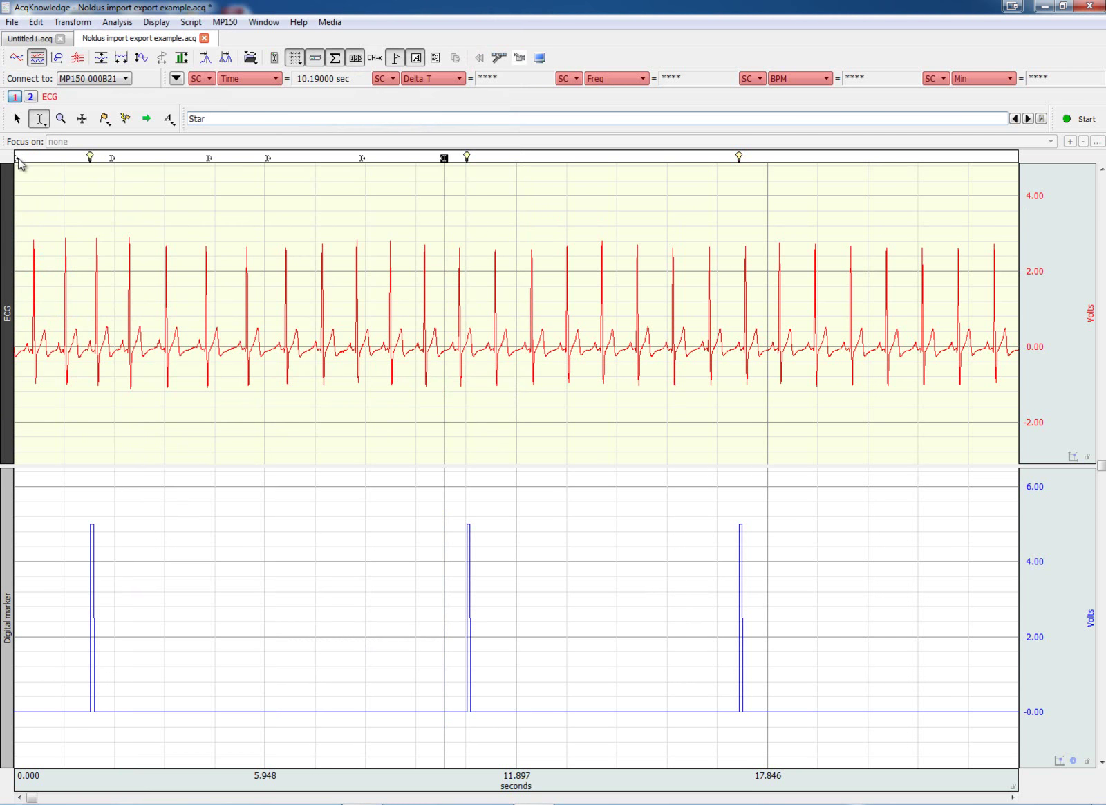
Compare the imported markers with the State start and State stop rows and relative times of the source file in Notepad
click(15, 158)
click(444, 158)
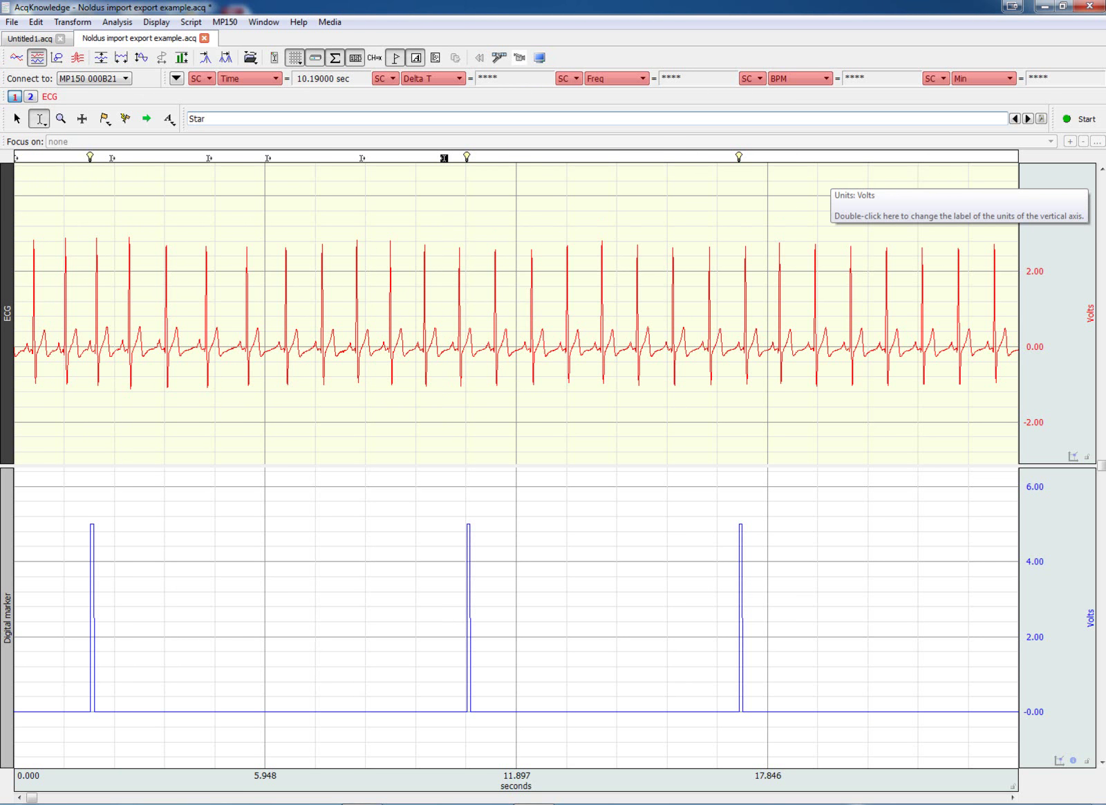
key(alt+Tab)
drag(622, 164, 169, 219)
drag(703, 255, 770, 256)
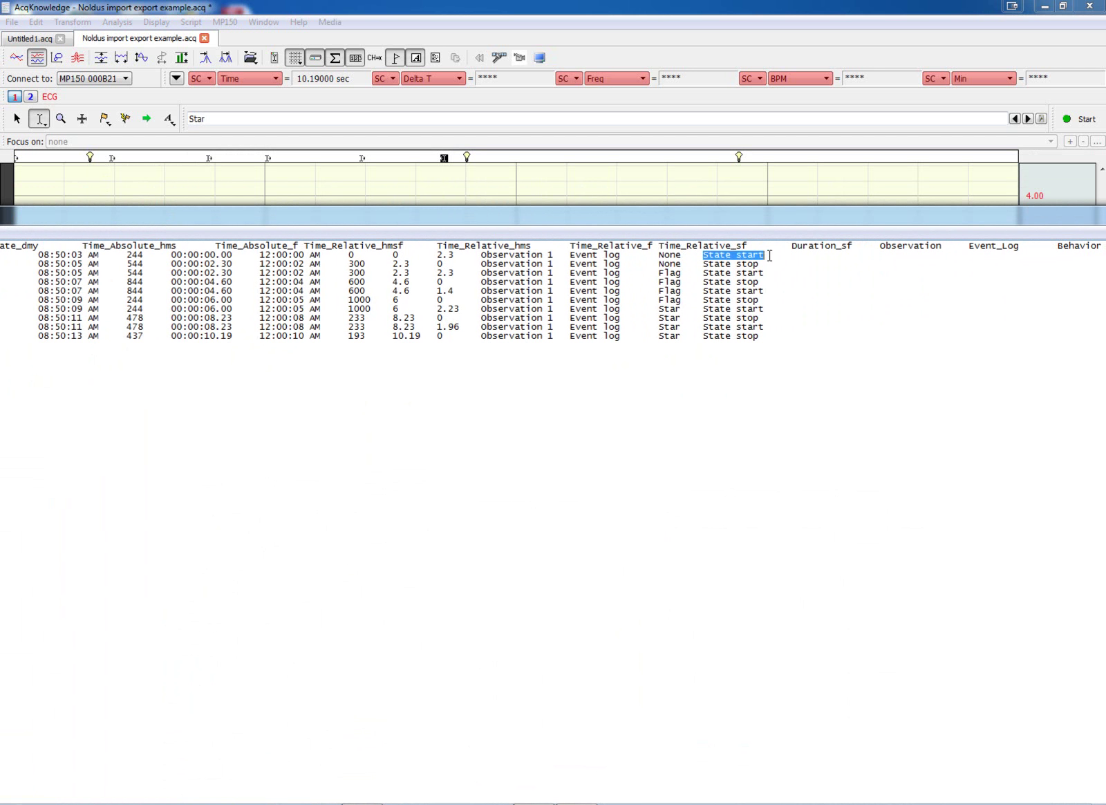
click(721, 264)
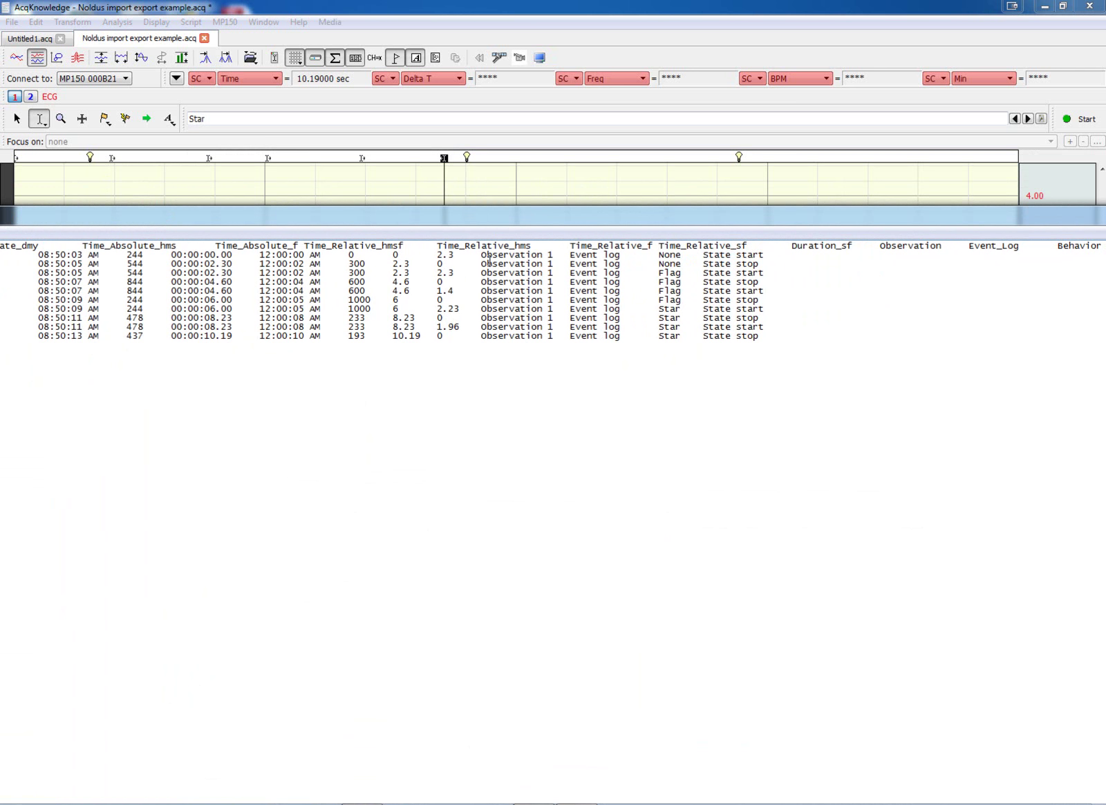
drag(399, 258, 367, 335)
click(403, 280)
drag(836, 217, 737, 232)
double_click(736, 235)
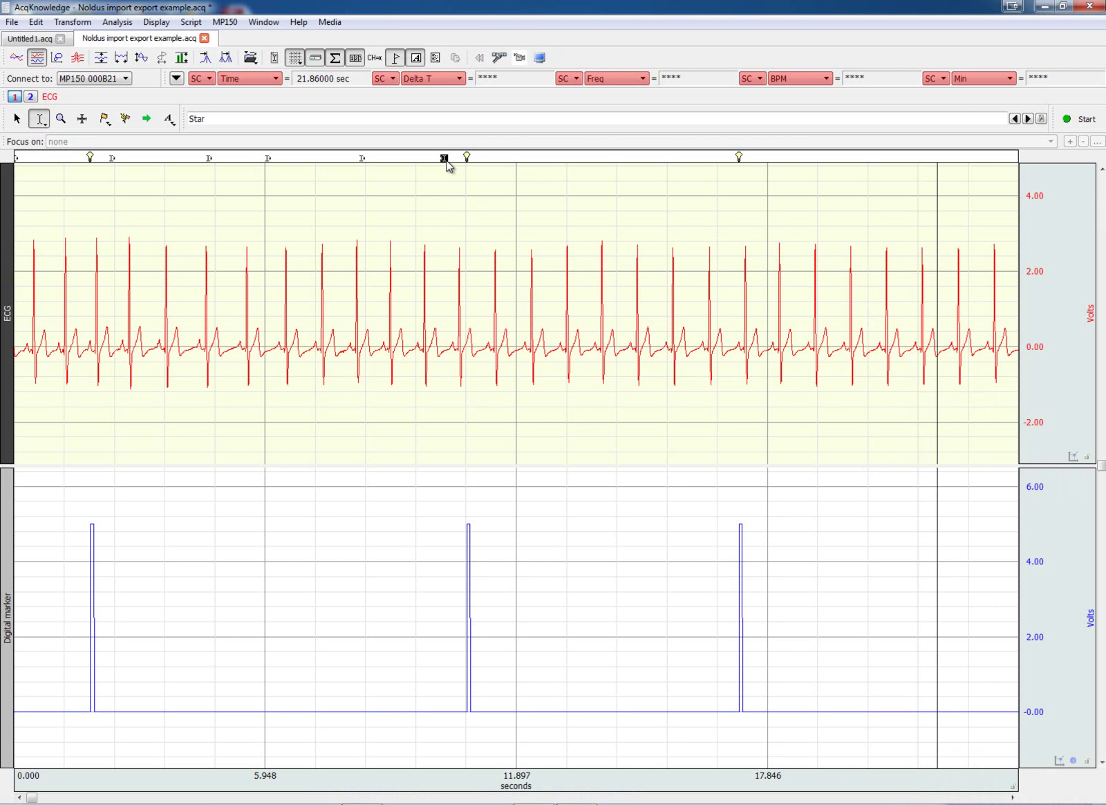
Inspect the imported Flag events at 2.300 and 4.600 sec in the event list, widening the Events column to read their types
mouse_move(447, 162)
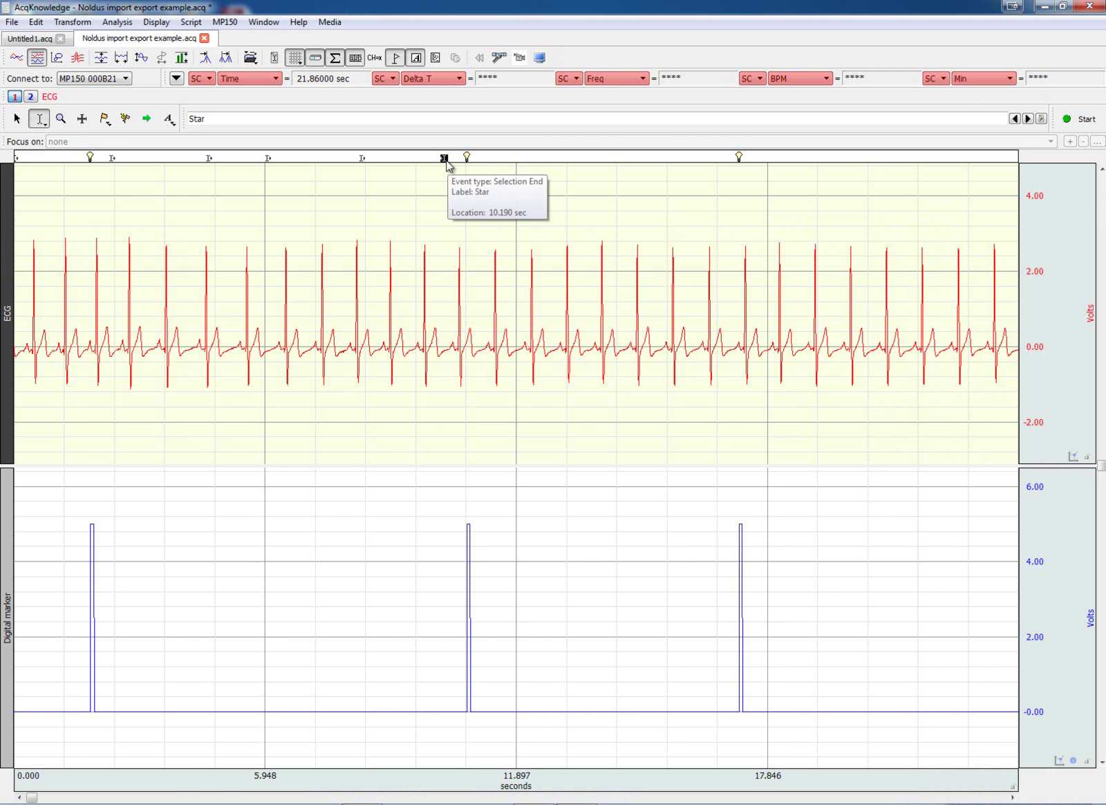
click(1041, 118)
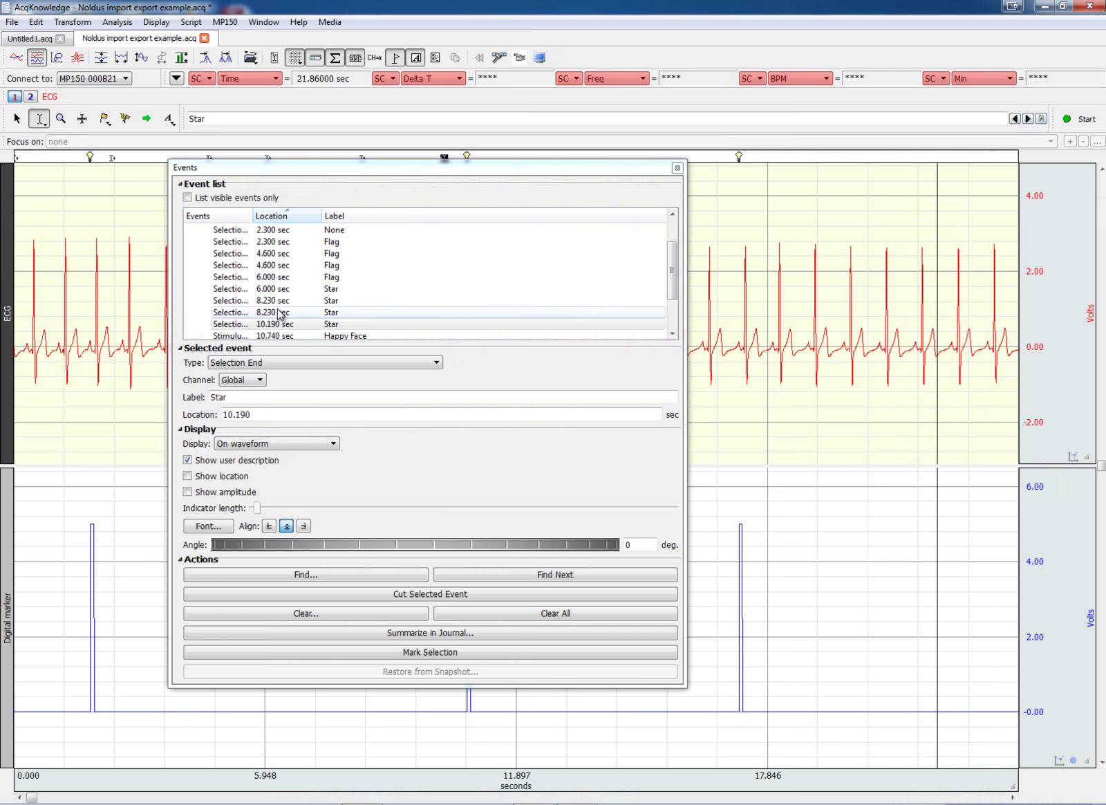
click(334, 244)
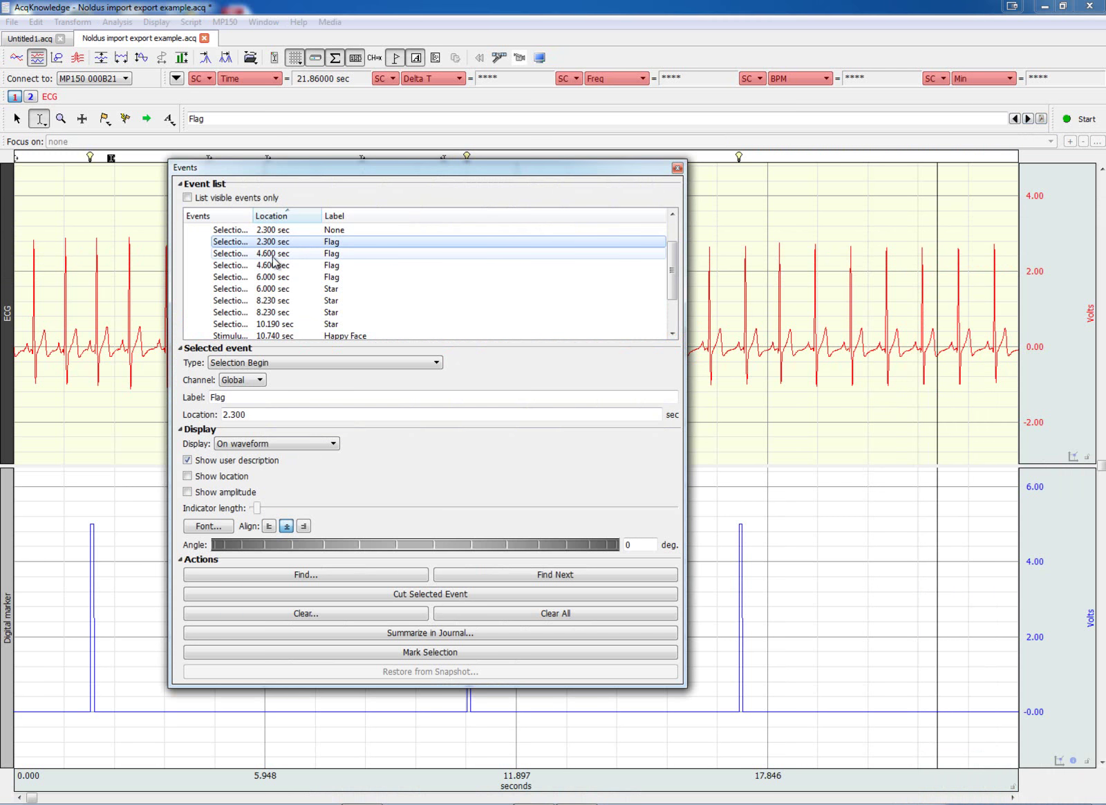
click(329, 251)
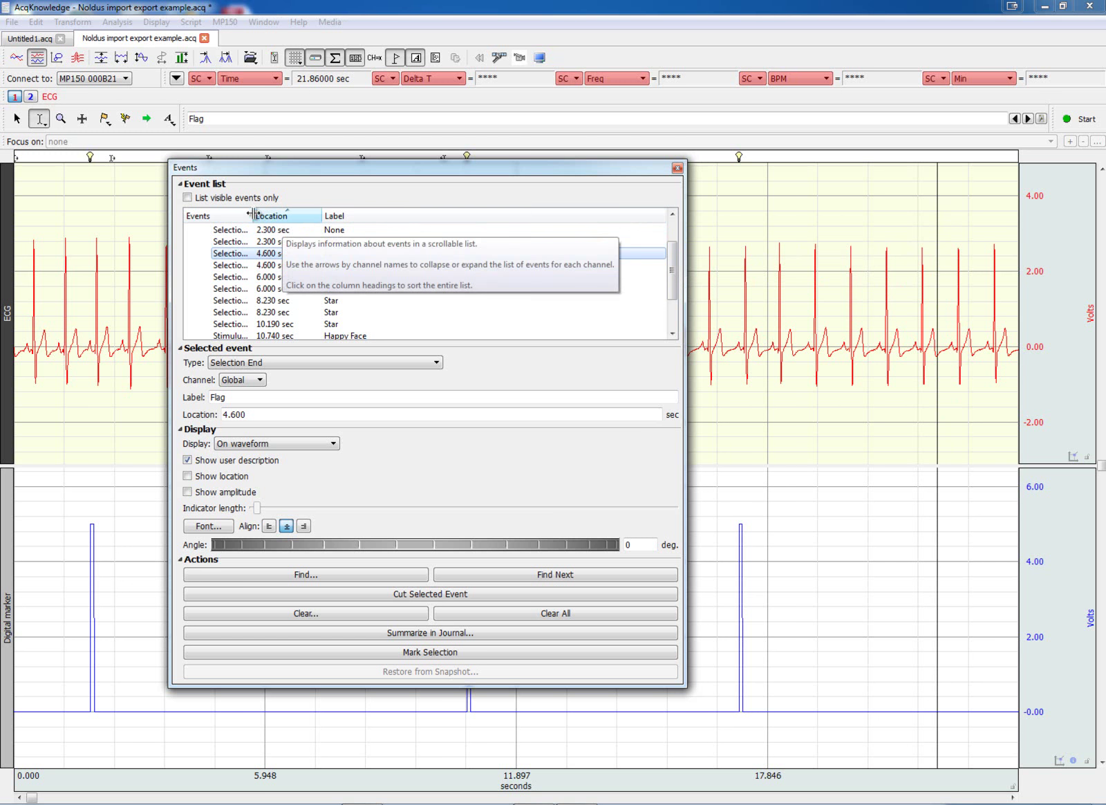
drag(253, 221, 350, 227)
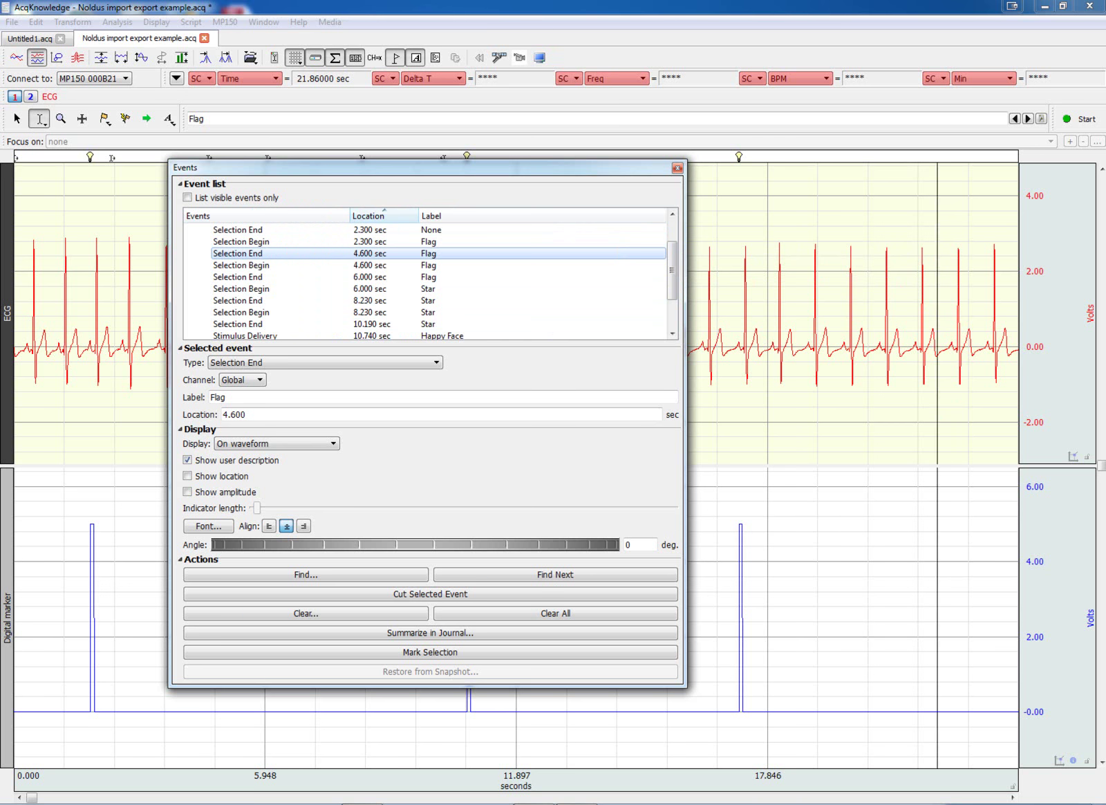
click(677, 167)
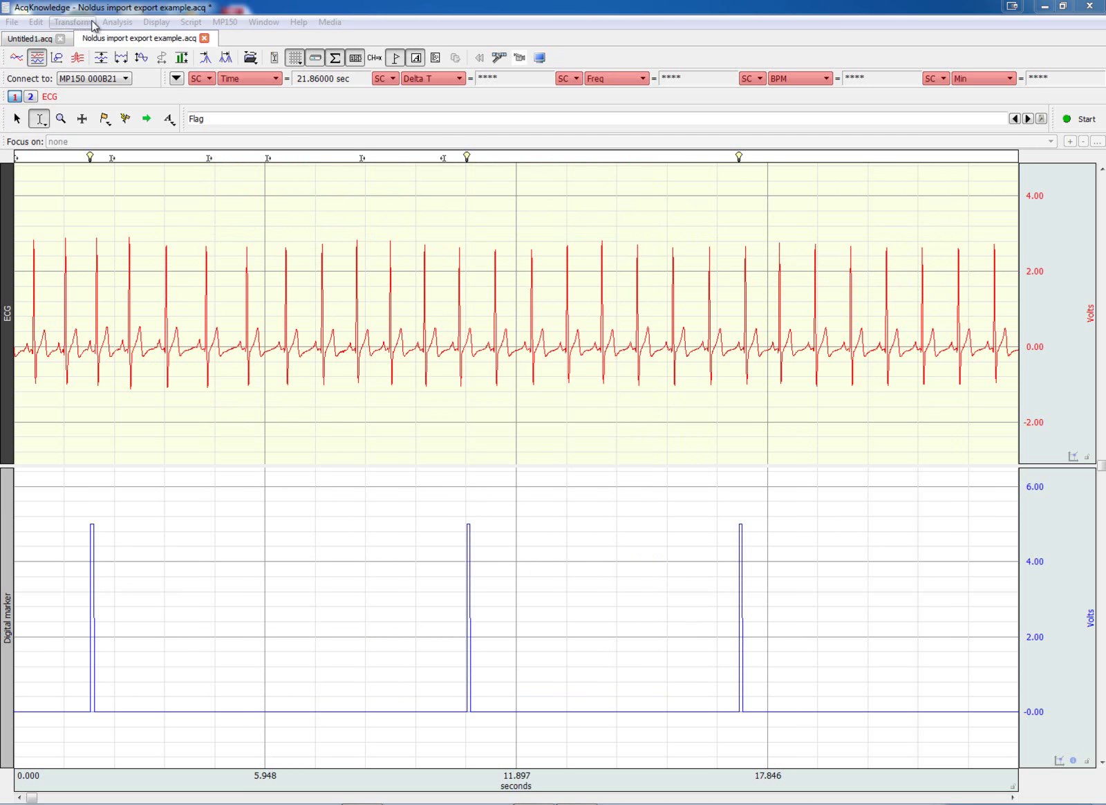
Import the Observer XT markers from "Points tab deliminated.txt" into the graph
click(117, 22)
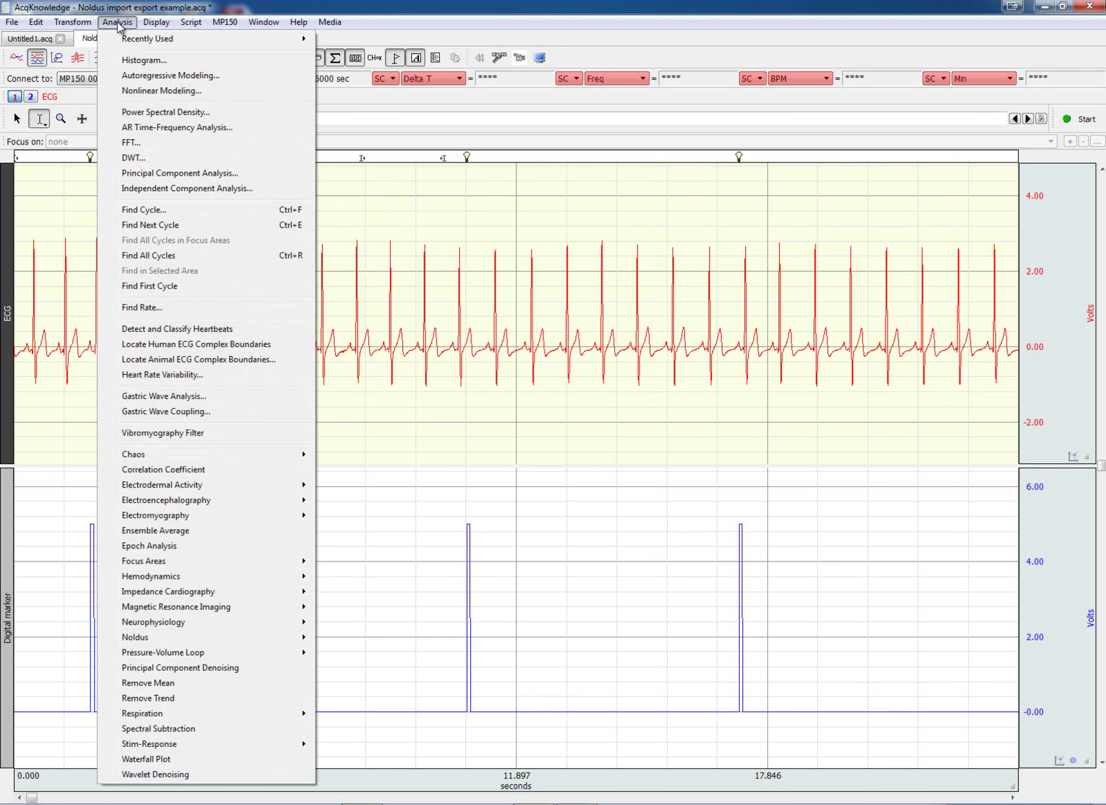
mouse_move(244, 633)
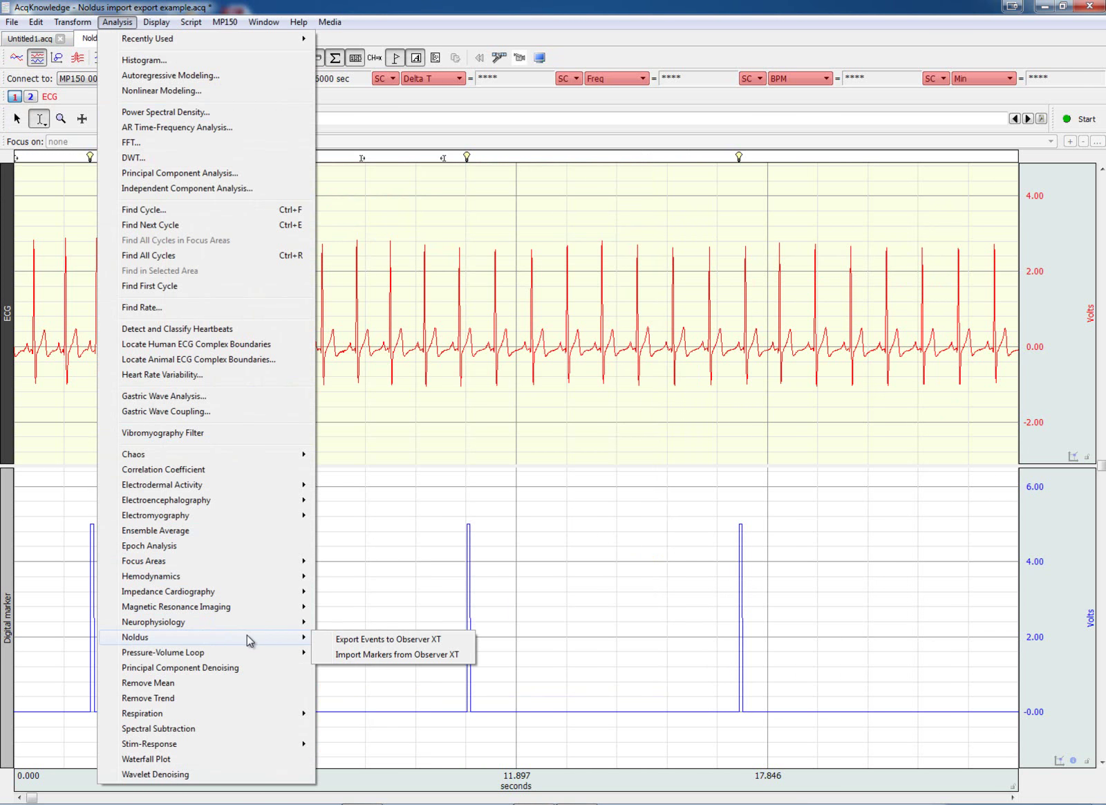
click(388, 652)
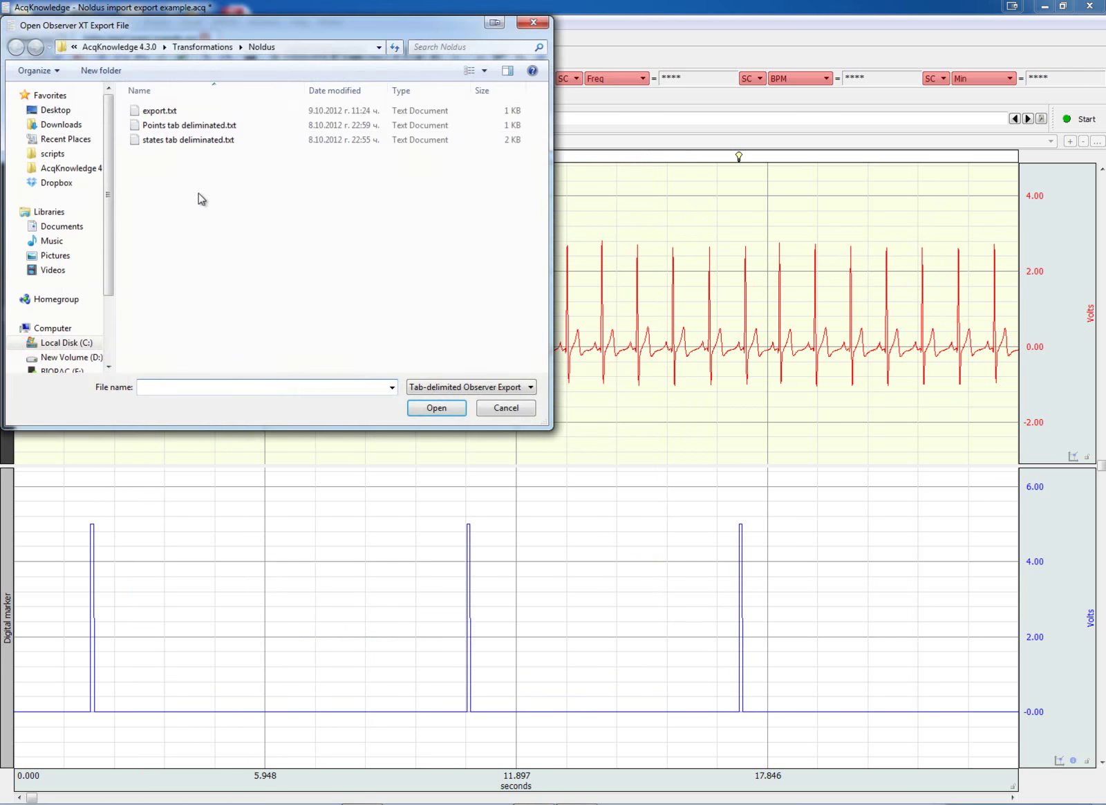
click(185, 130)
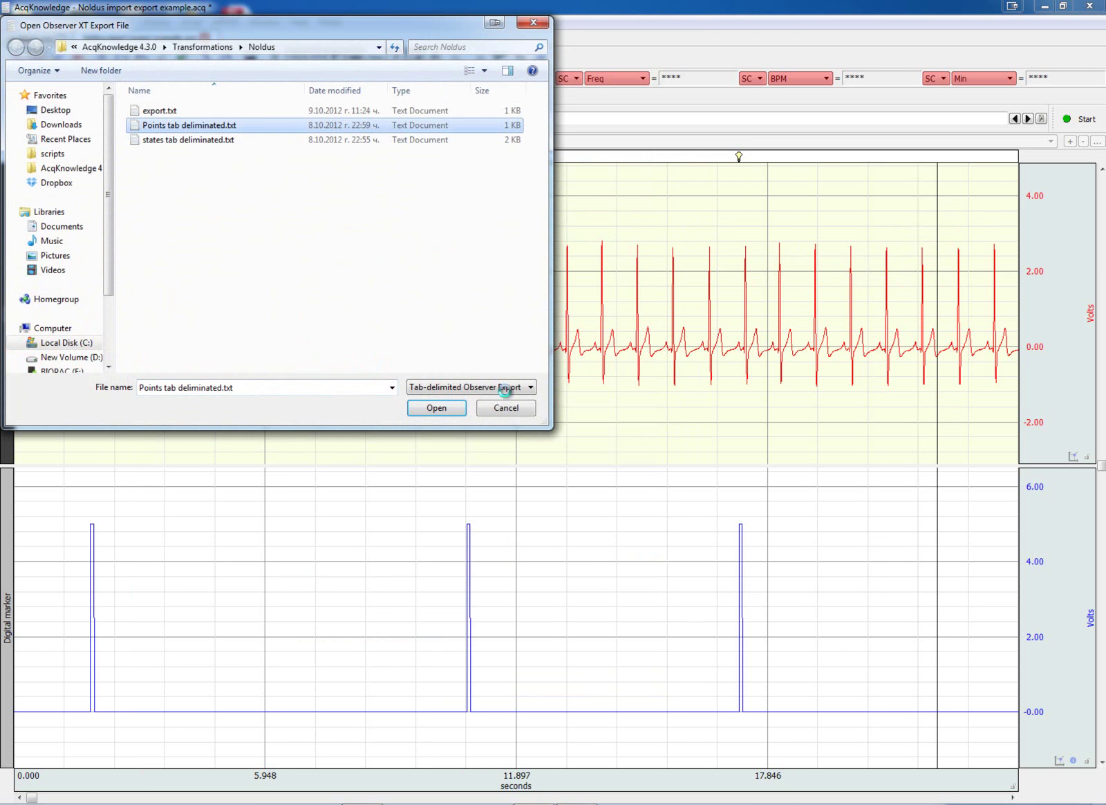
click(436, 408)
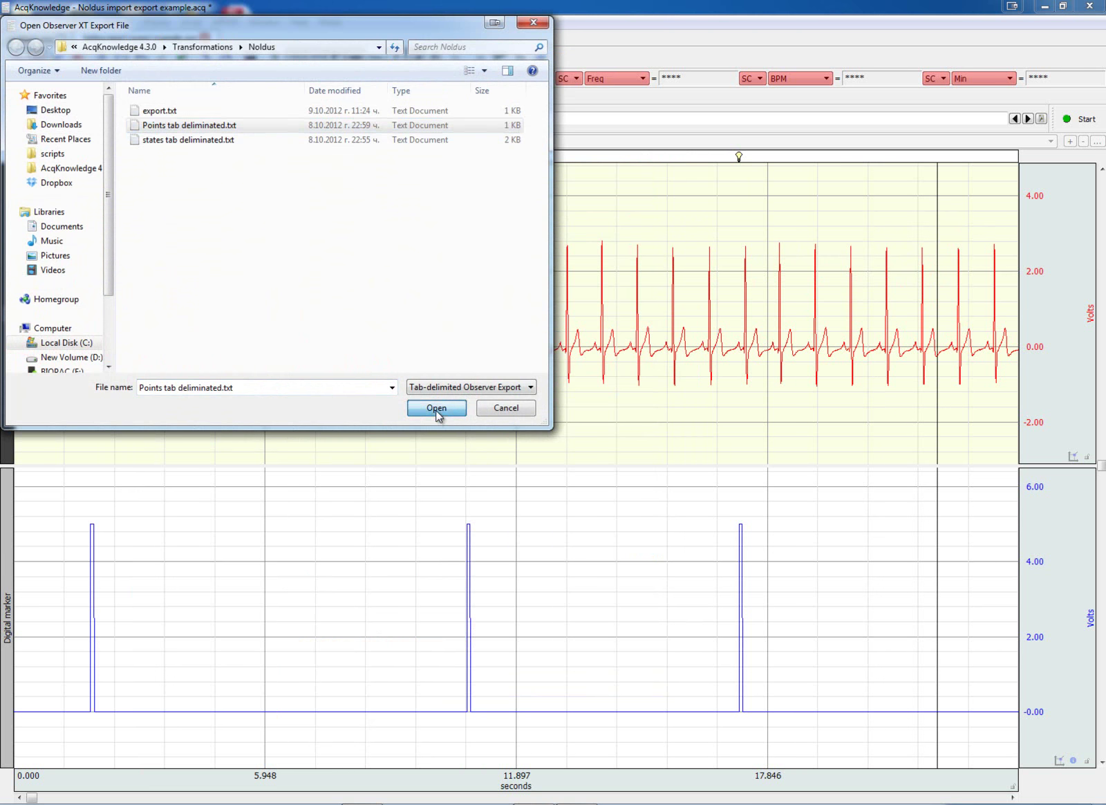
Inspect the labels and locations of the two newly imported point markers above the ECG waveform
click(98, 159)
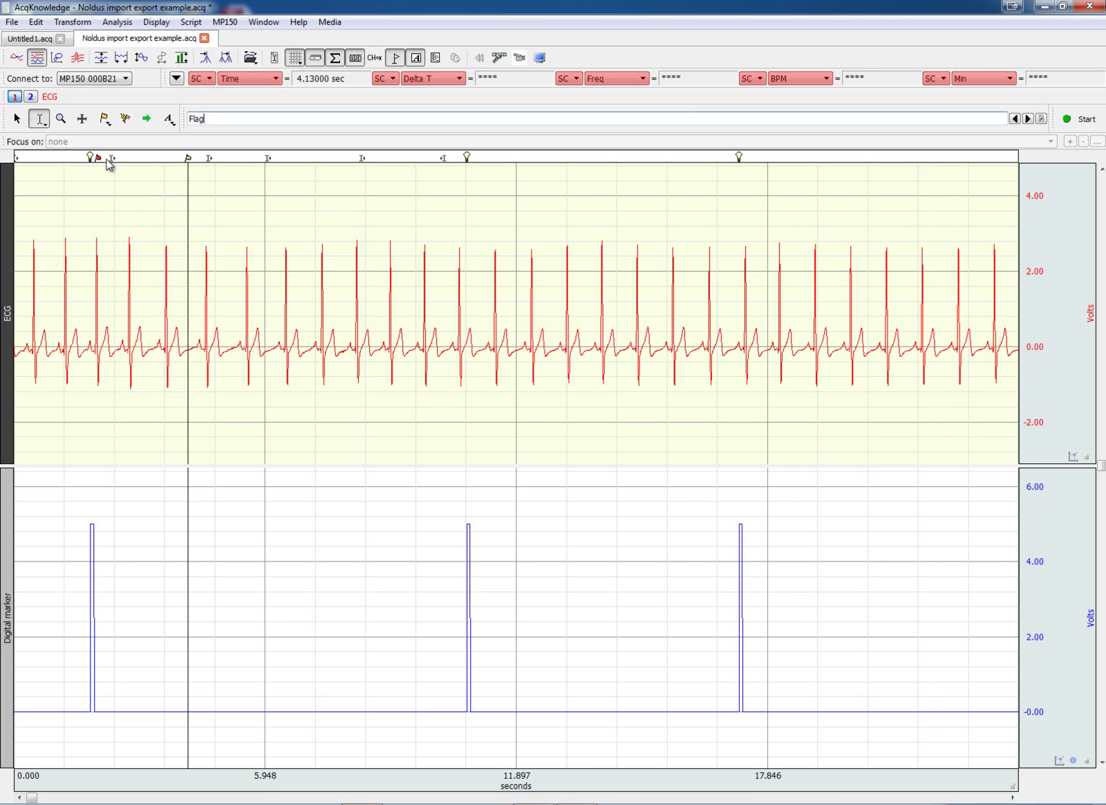
click(188, 160)
mouse_move(188, 162)
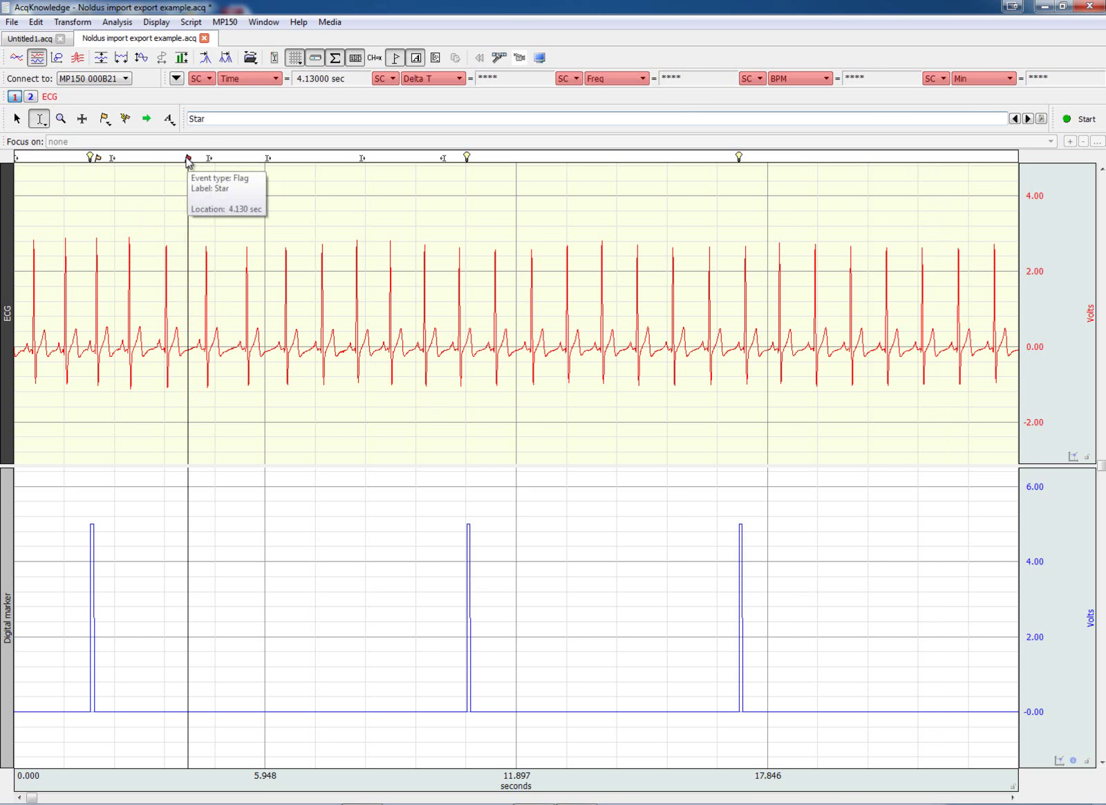
click(98, 158)
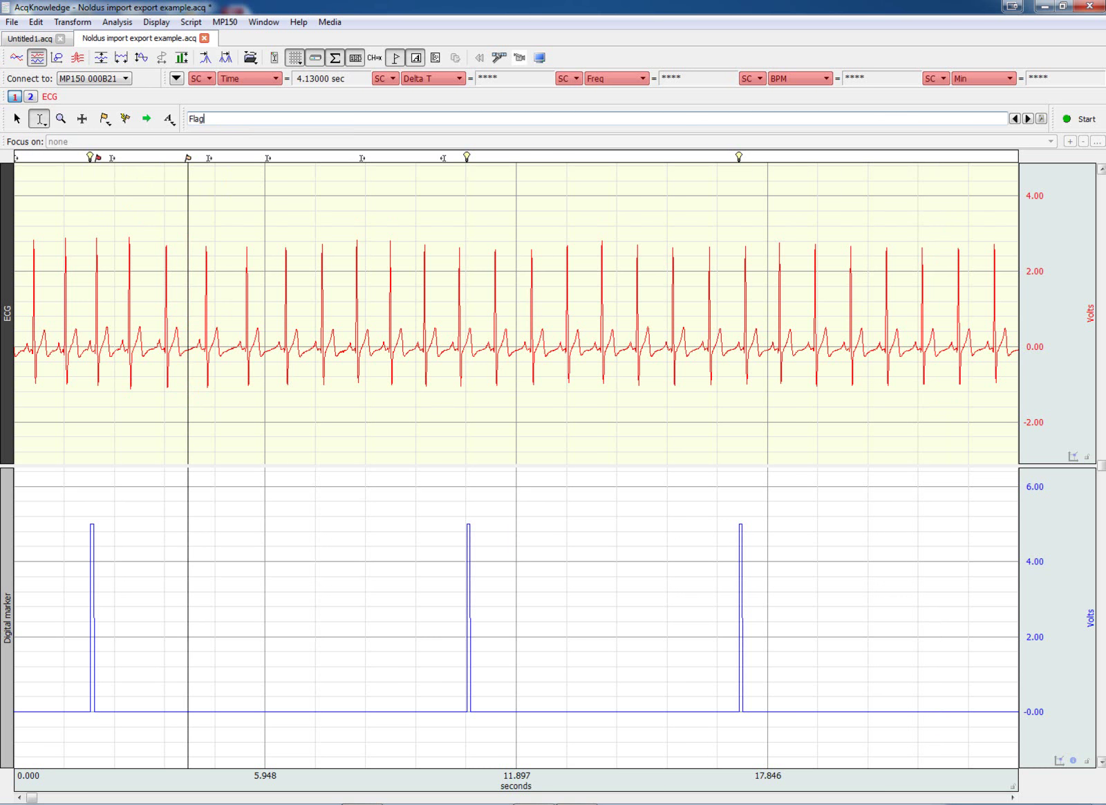
Switch to the points source file in Notepad, check its Flag and Star rows and their relative times against the imported markers, and close the file
key(alt+Tab)
drag(771, 160, 441, 211)
drag(612, 215, 323, 208)
double_click(484, 247)
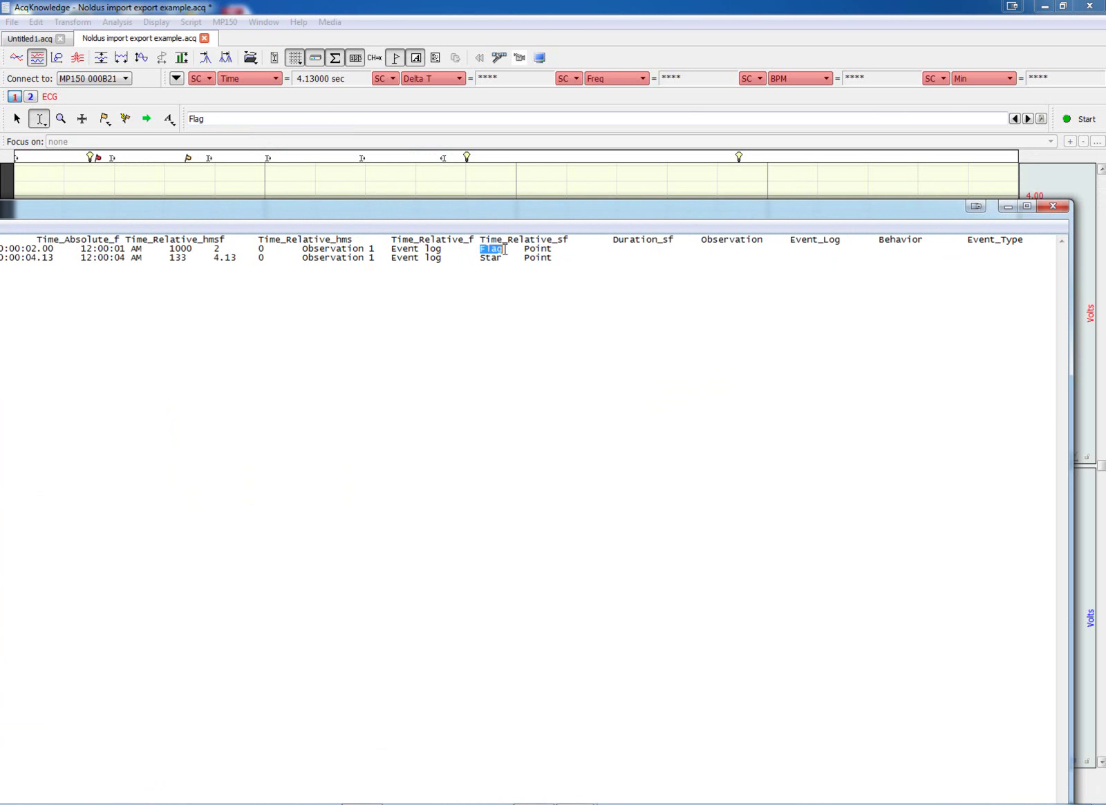
double_click(490, 257)
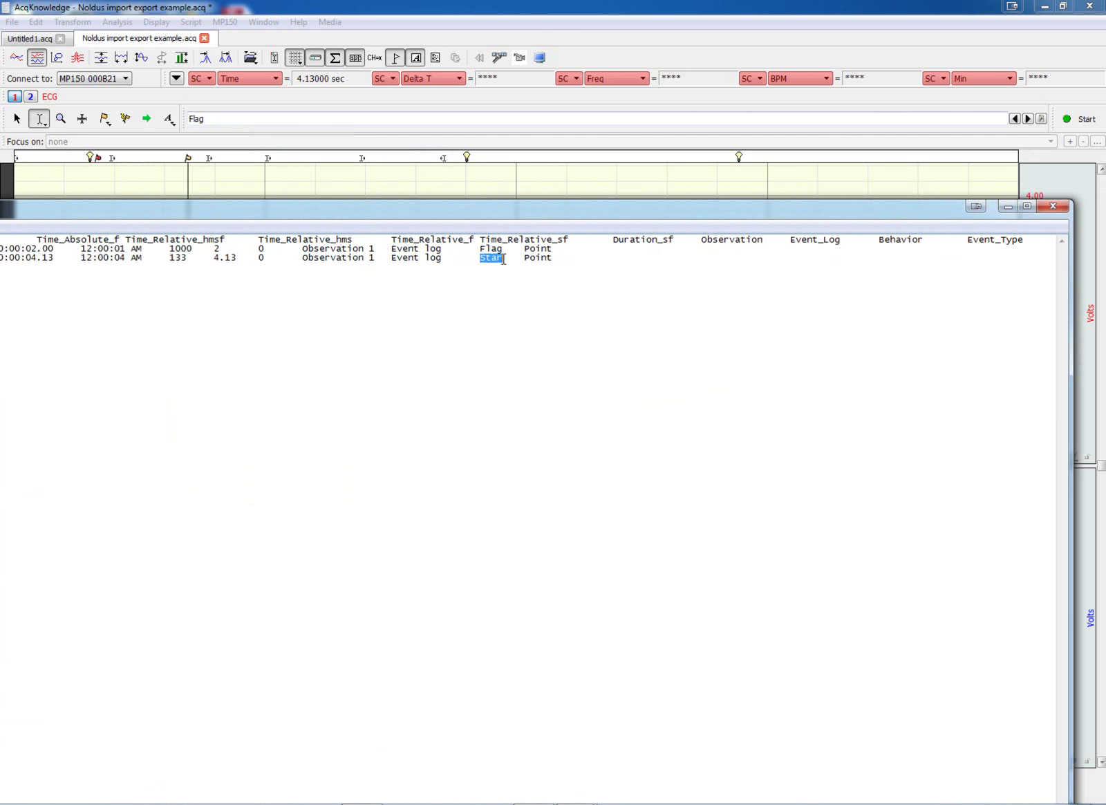
drag(215, 251, 218, 257)
click(218, 257)
click(1053, 207)
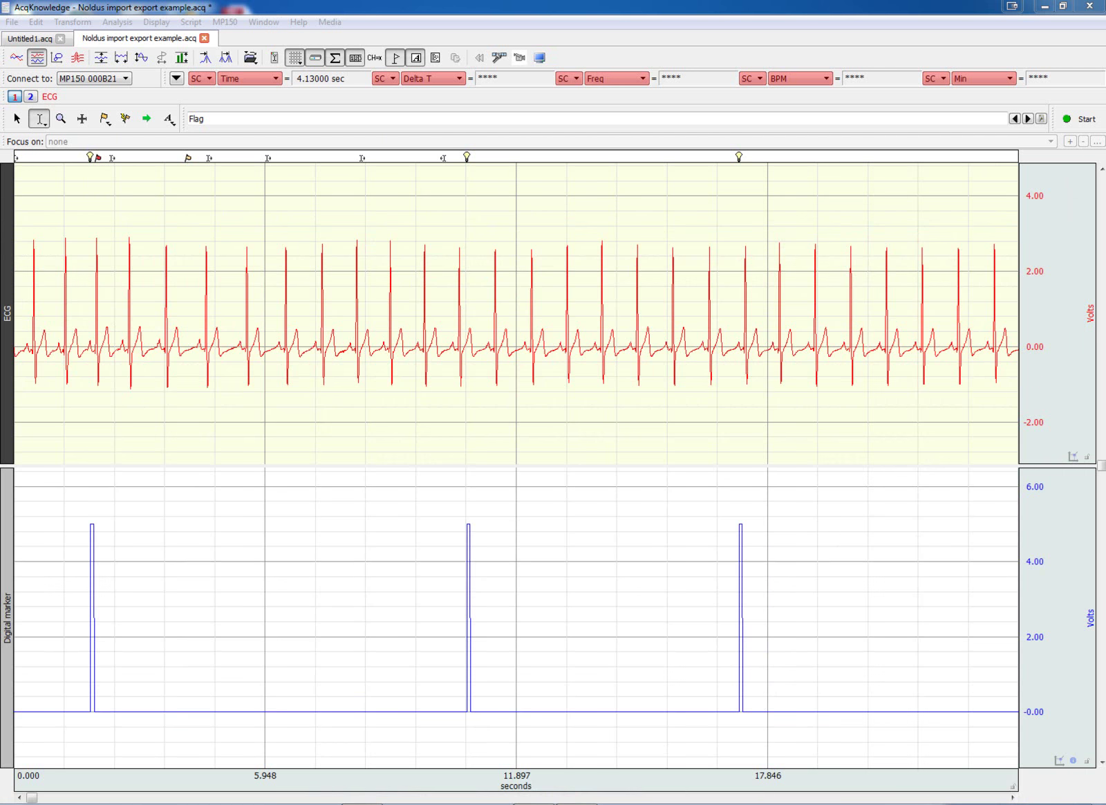